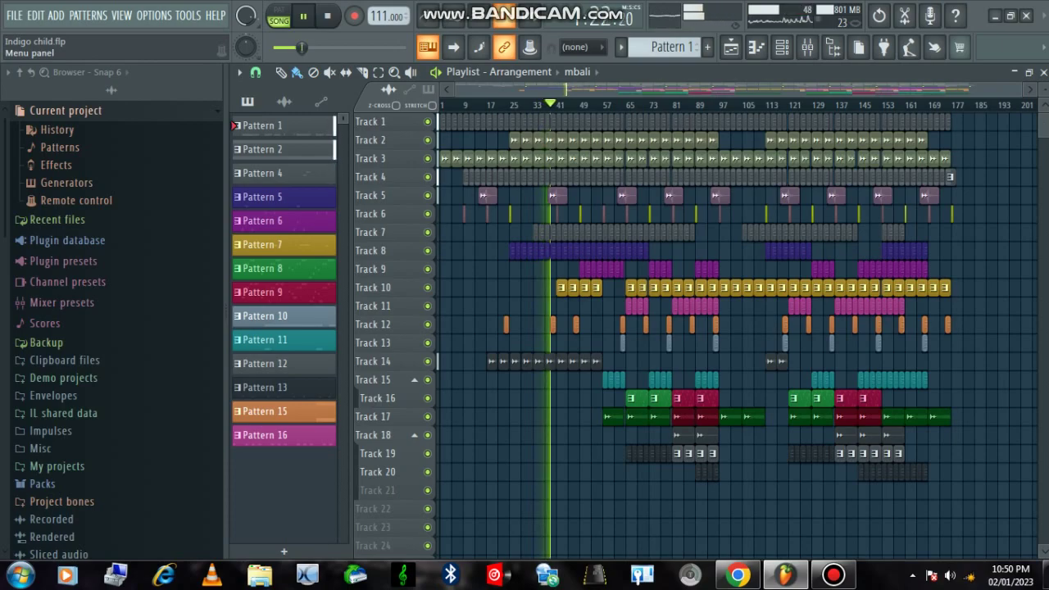
Step: Run the macro that switches smart disable for all plugins in the project
{"action": "left_click", "coordinate": [154, 14]}
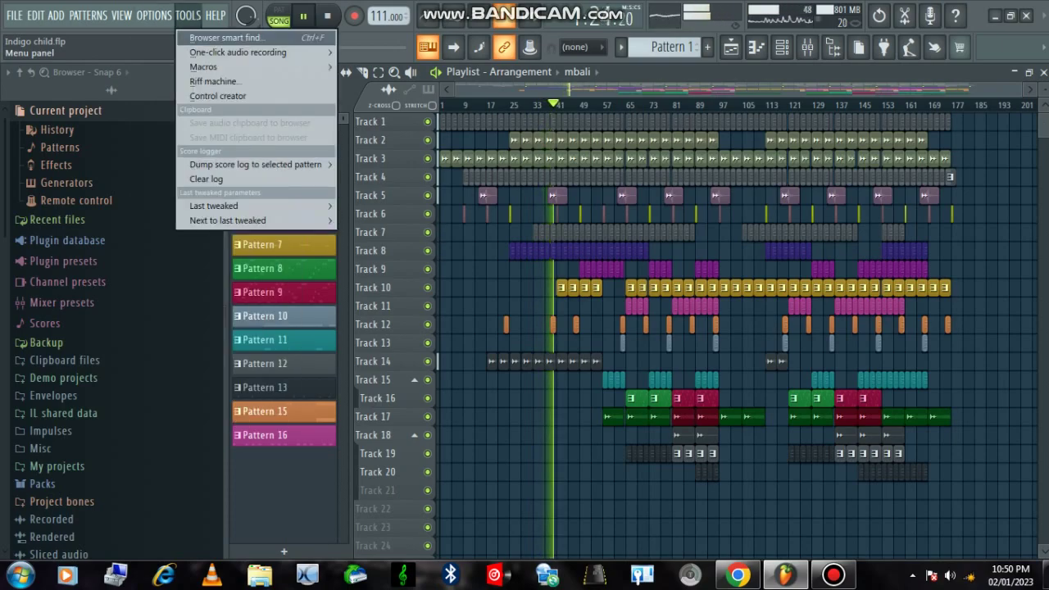
{"action": "mouse_move", "coordinate": [187, 15]}
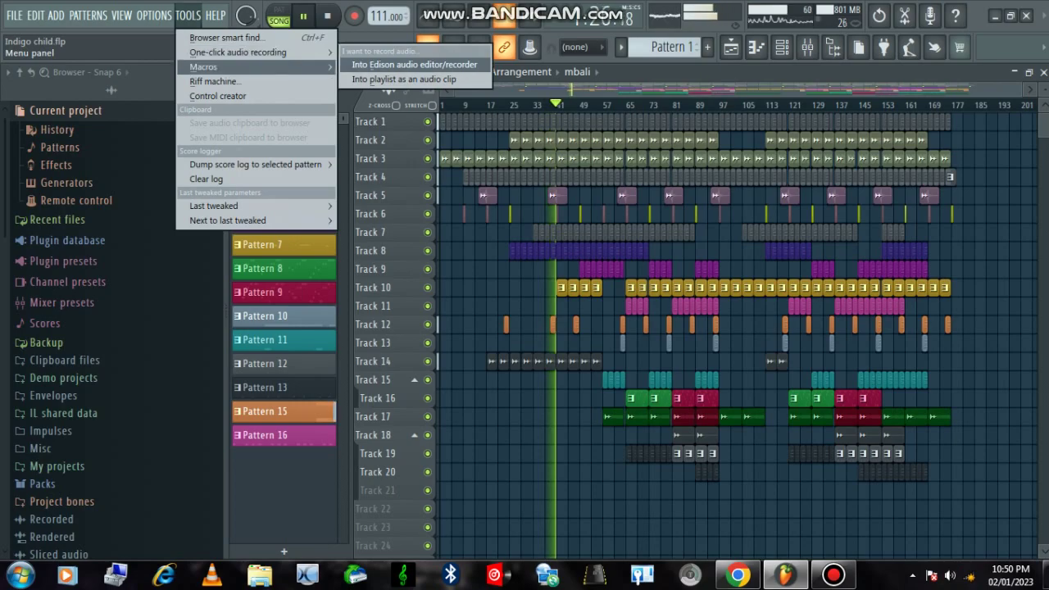
{"action": "mouse_move", "coordinate": [203, 67]}
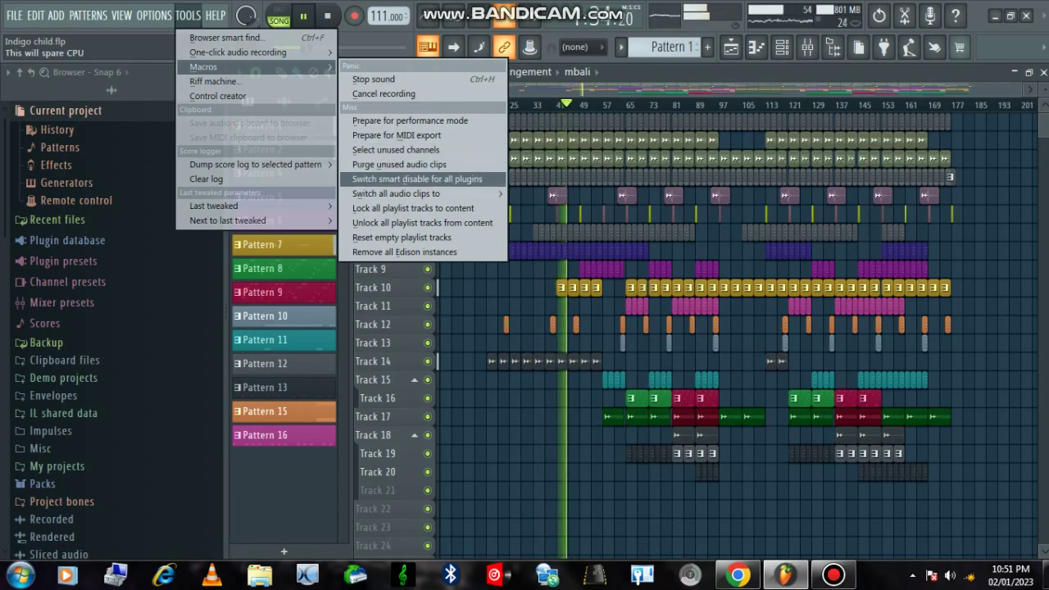
{"action": "left_click", "coordinate": [394, 178]}
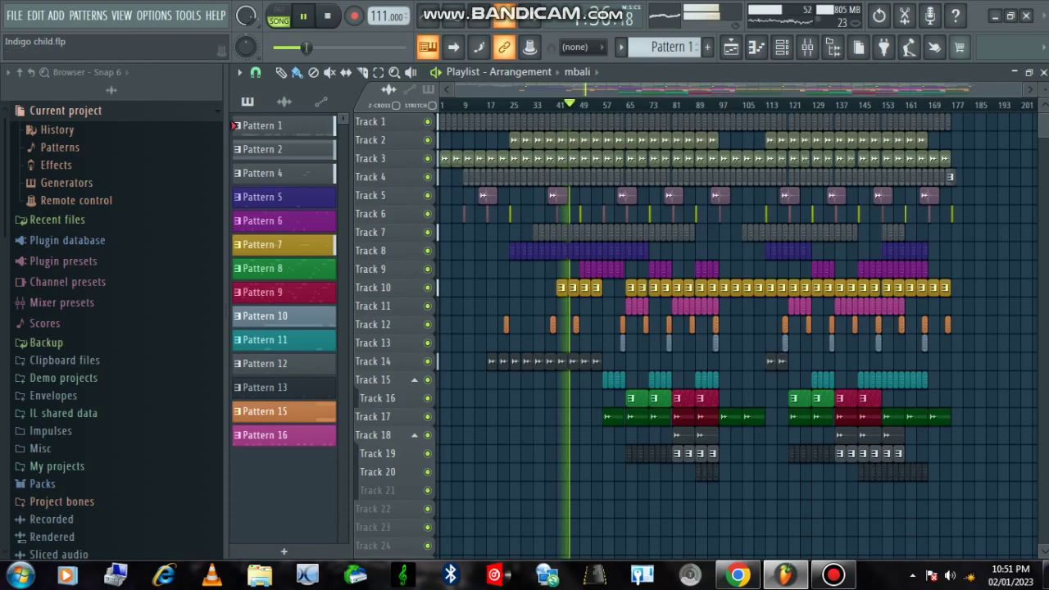
Step: Run the macro that purges the project's unused audio clips
{"action": "left_click", "coordinate": [187, 14]}
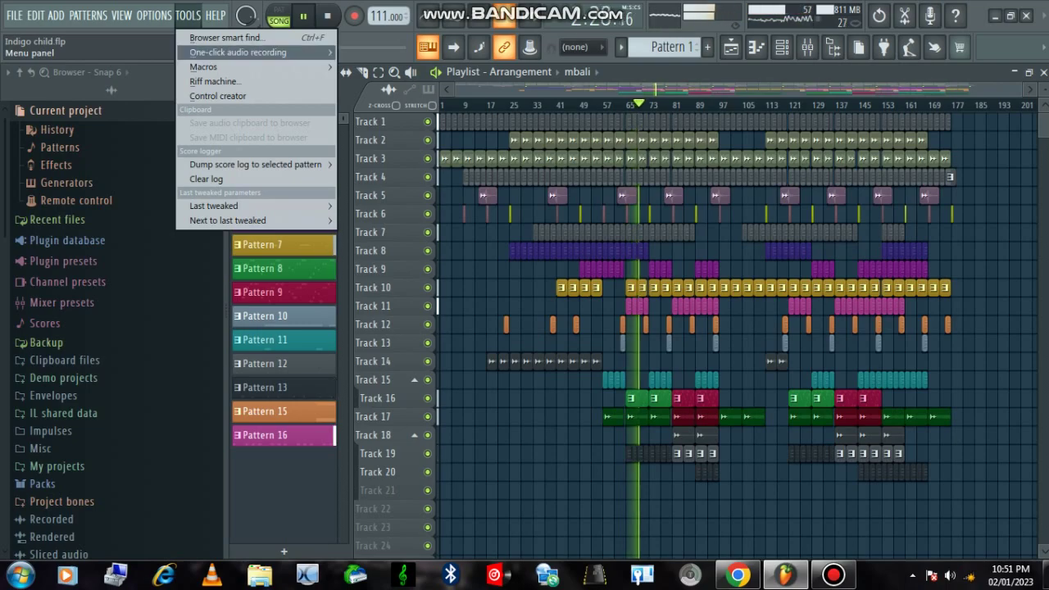
{"action": "mouse_move", "coordinate": [246, 66]}
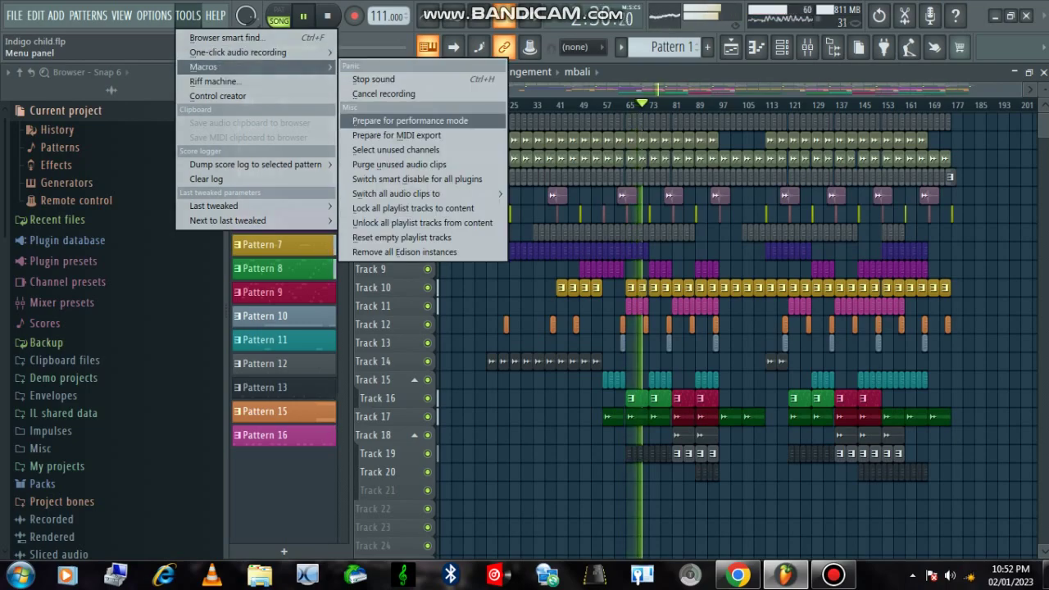
{"action": "left_click", "coordinate": [399, 164]}
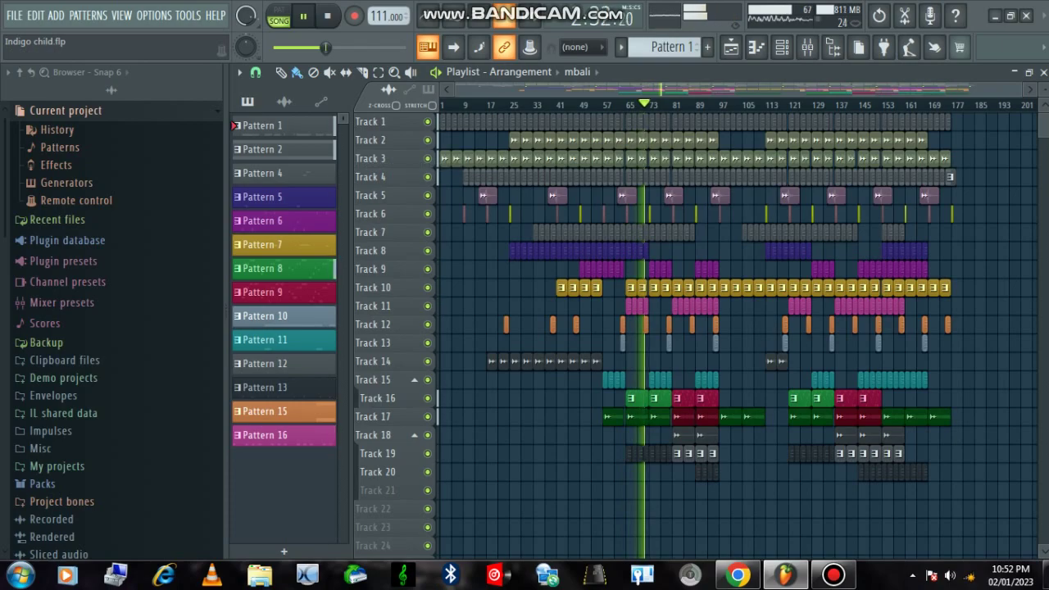
Step: Run the smart disable macro for all plugins once more
{"action": "left_click", "coordinate": [154, 16]}
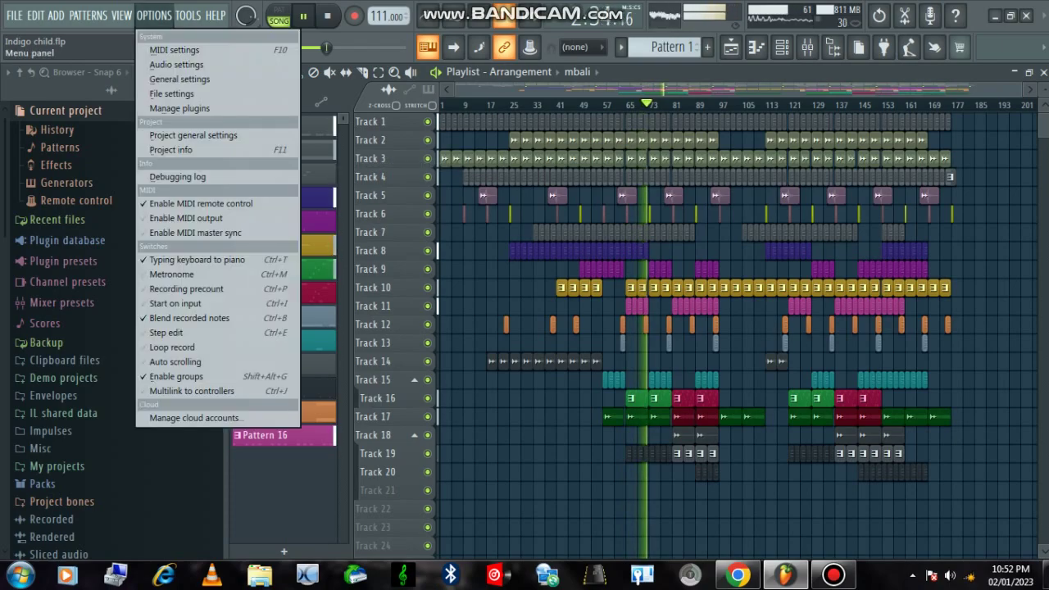
{"action": "mouse_move", "coordinate": [215, 16]}
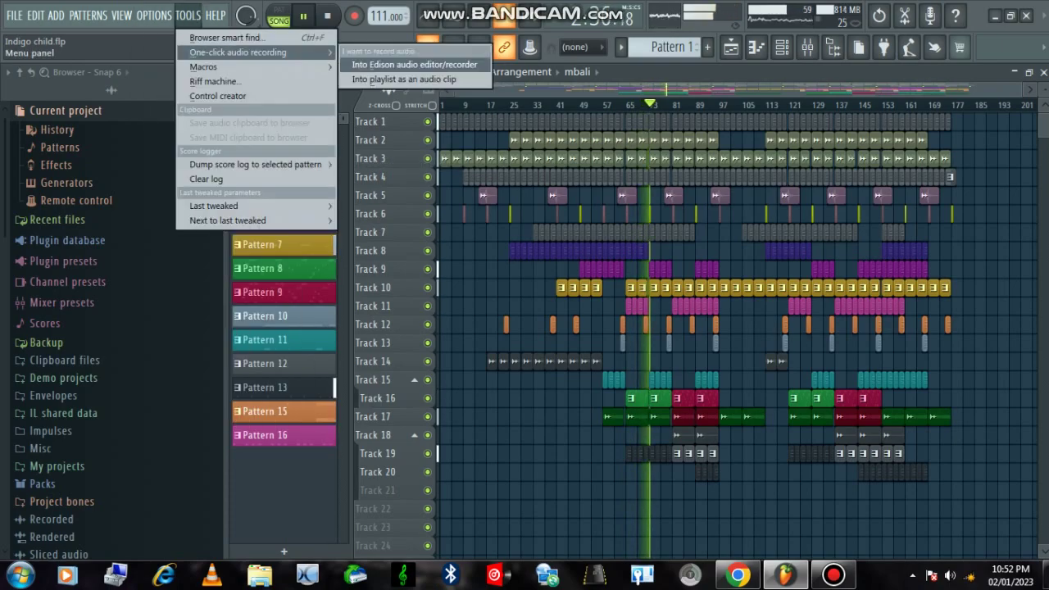
{"action": "mouse_move", "coordinate": [246, 67]}
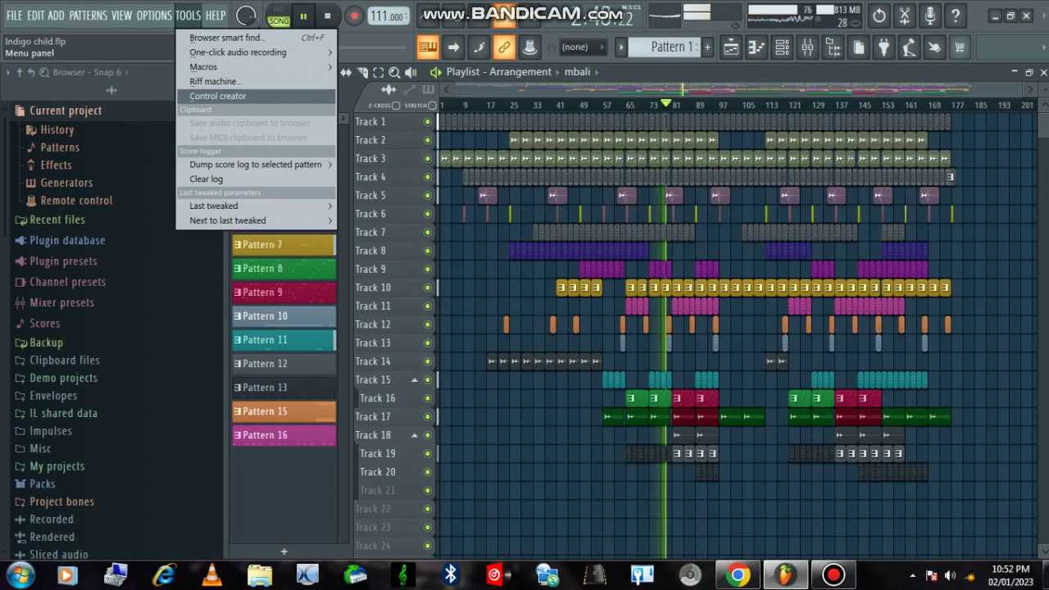
{"action": "mouse_move", "coordinate": [203, 66]}
{"action": "left_click", "coordinate": [409, 177]}
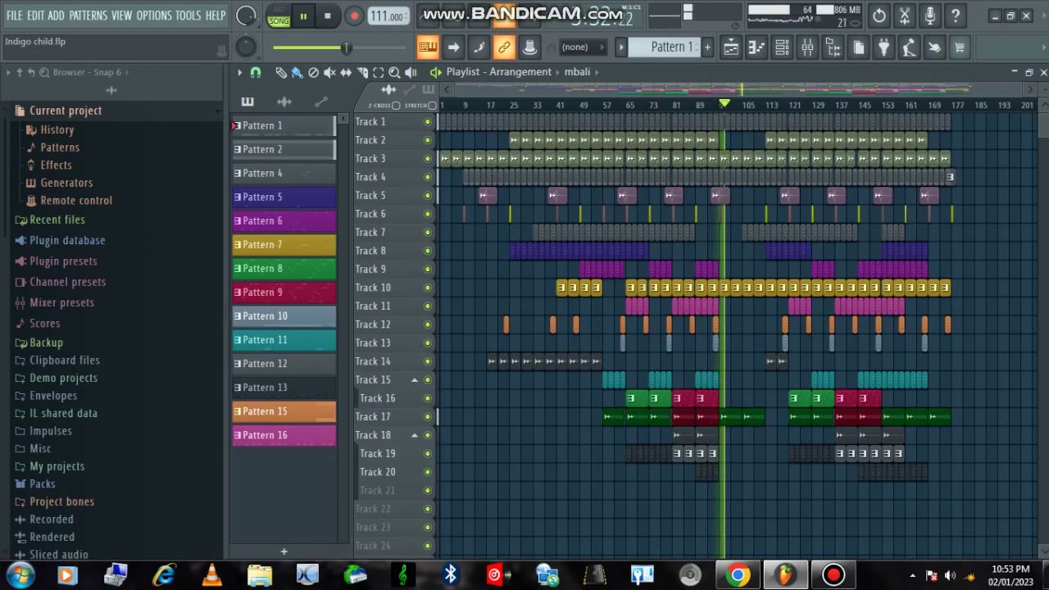
Step: Stop the song, show the Channel rack, and play Pattern 1 in pattern mode while looking through its channels
{"action": "key", "text": "space"}
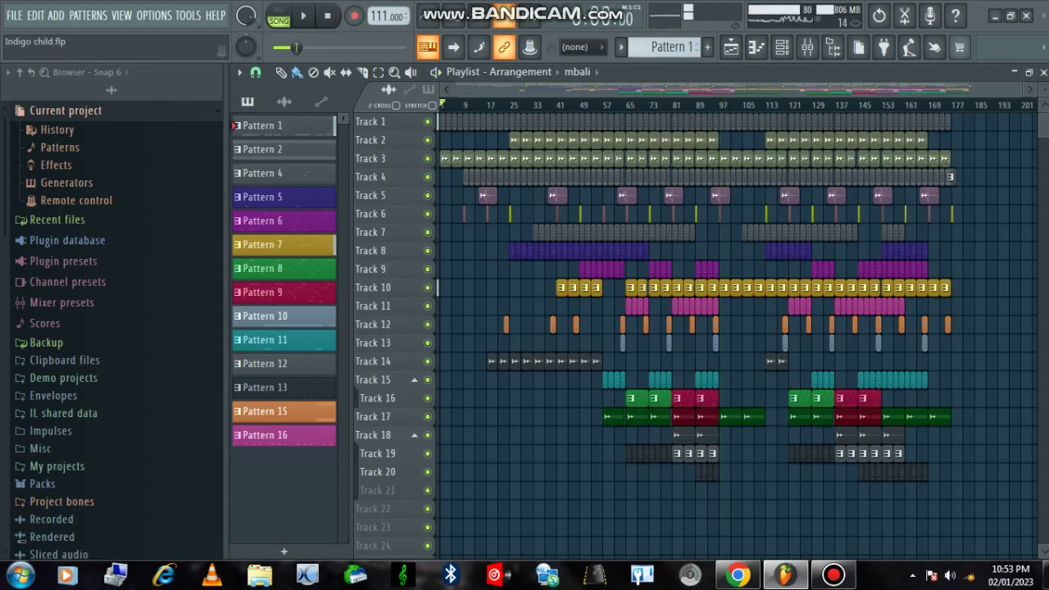
{"action": "left_click", "coordinate": [782, 47]}
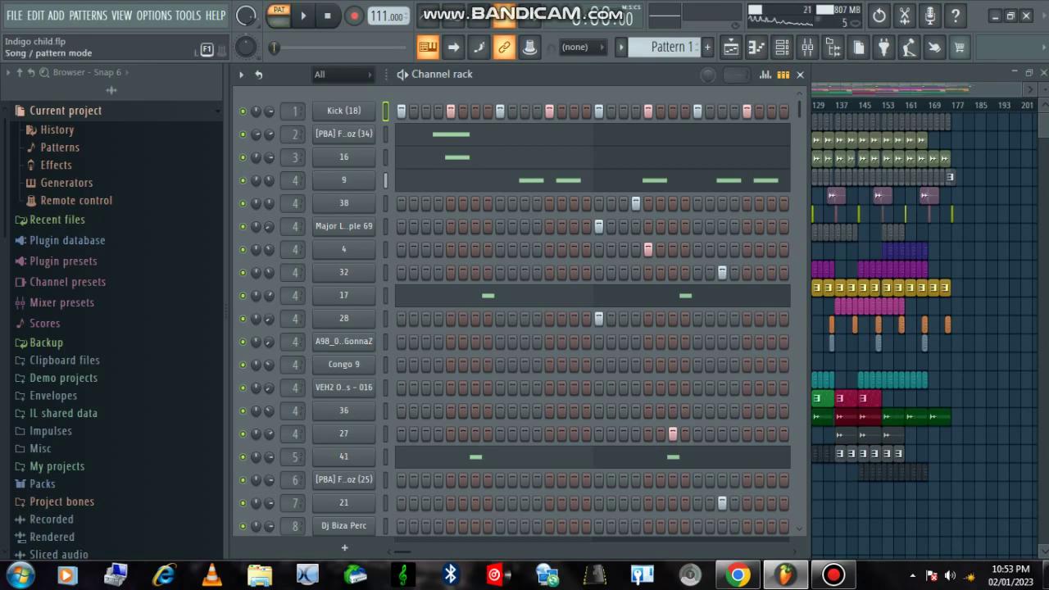
{"action": "key", "text": "space"}
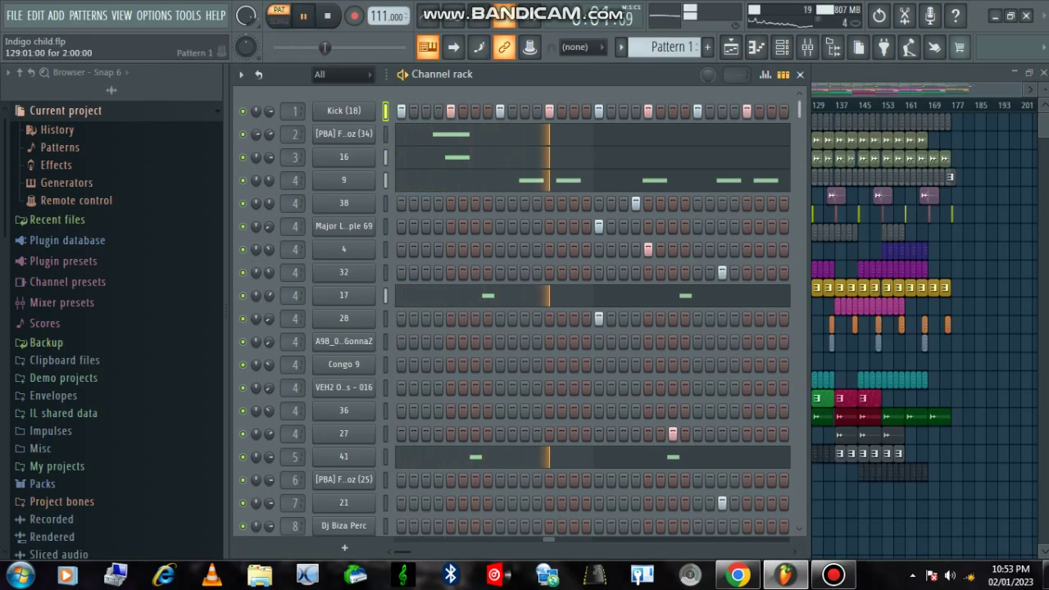
{"action": "scroll", "coordinate": [589, 327], "scroll_direction": "down", "scroll_amount": 7}
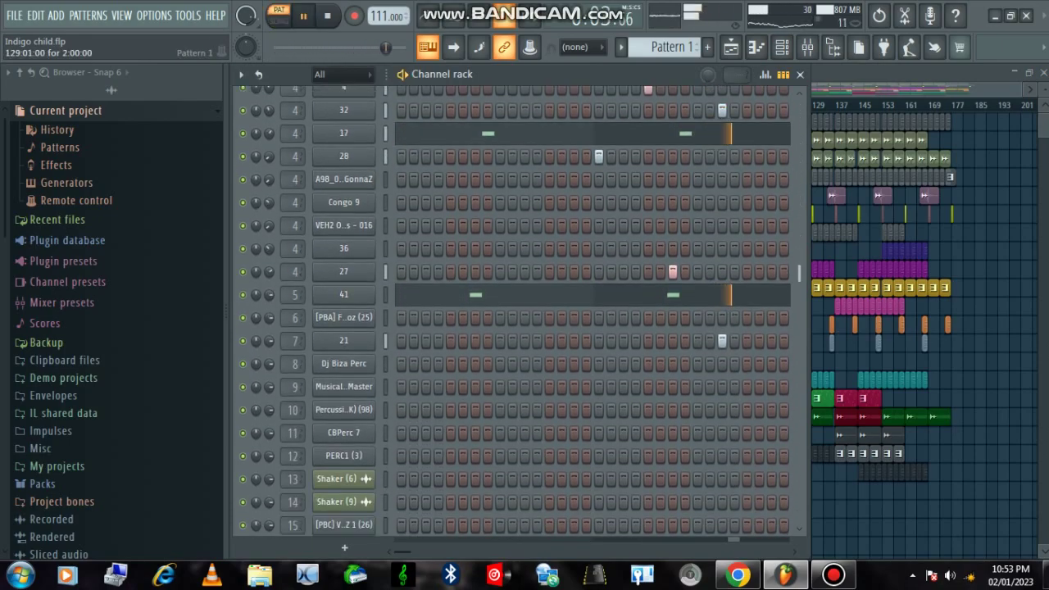
{"action": "scroll", "coordinate": [590, 328], "scroll_direction": "up", "scroll_amount": 7}
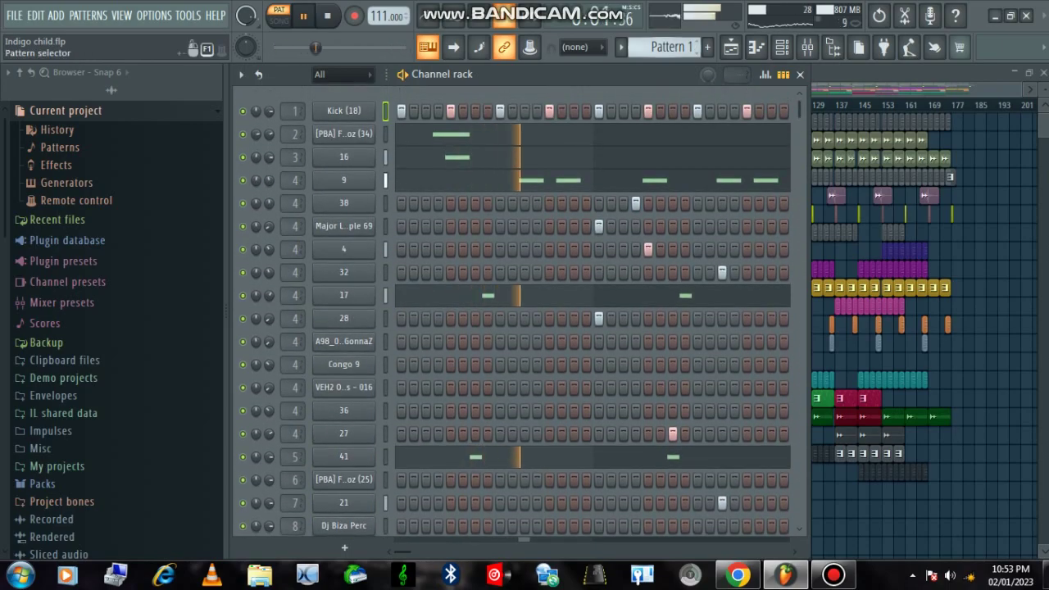
Step: Switch playback to Pattern 2 and view the (X)MyPad instrument's preset in its plugin window
{"action": "left_click", "coordinate": [698, 42]}
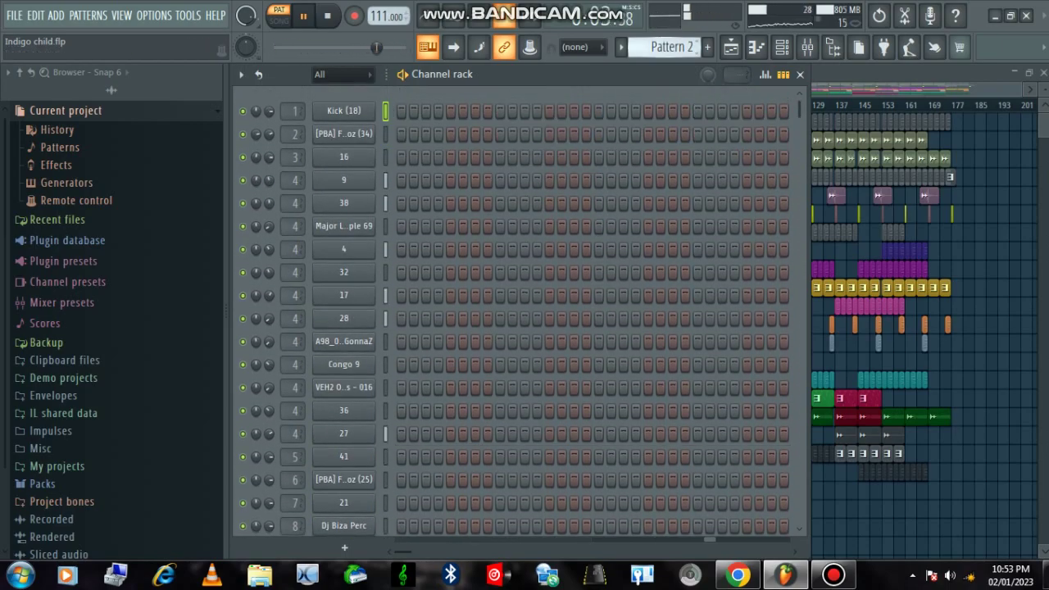
{"action": "scroll", "coordinate": [516, 311], "scroll_direction": "down", "scroll_amount": 15}
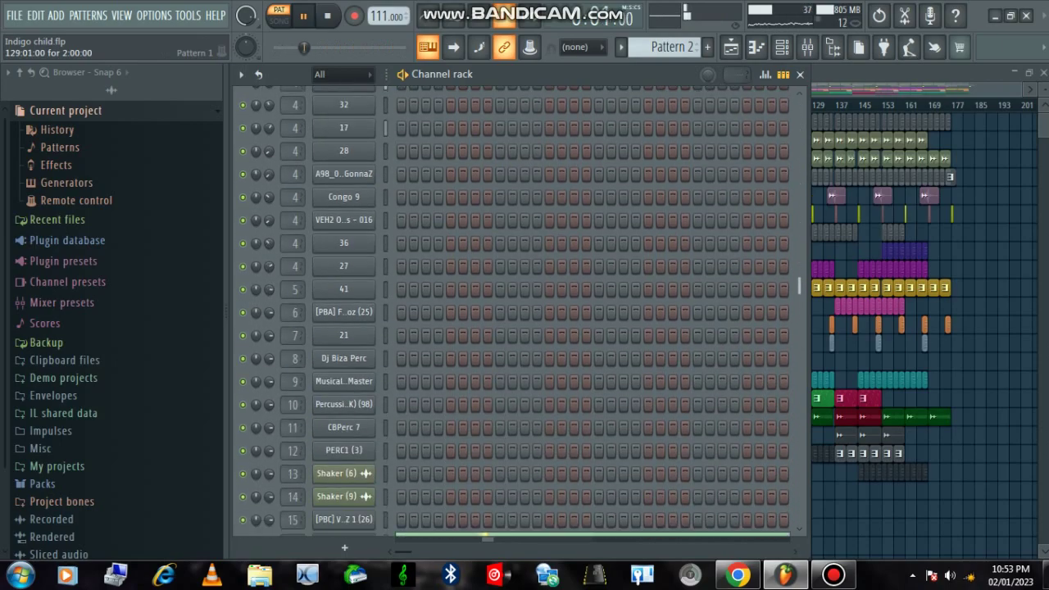
{"action": "left_click", "coordinate": [344, 370]}
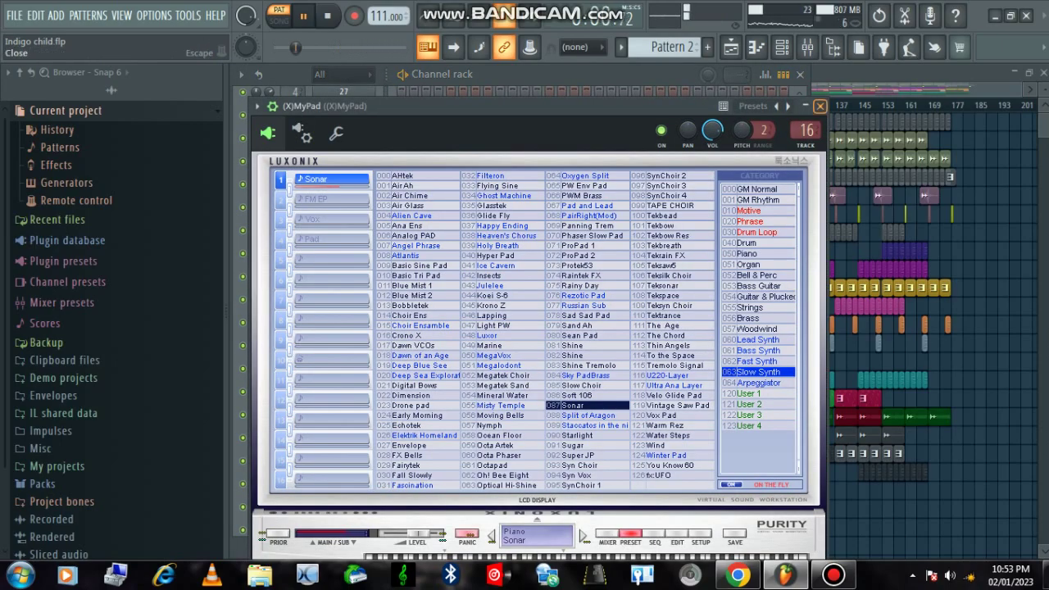
{"action": "left_click", "coordinate": [819, 106]}
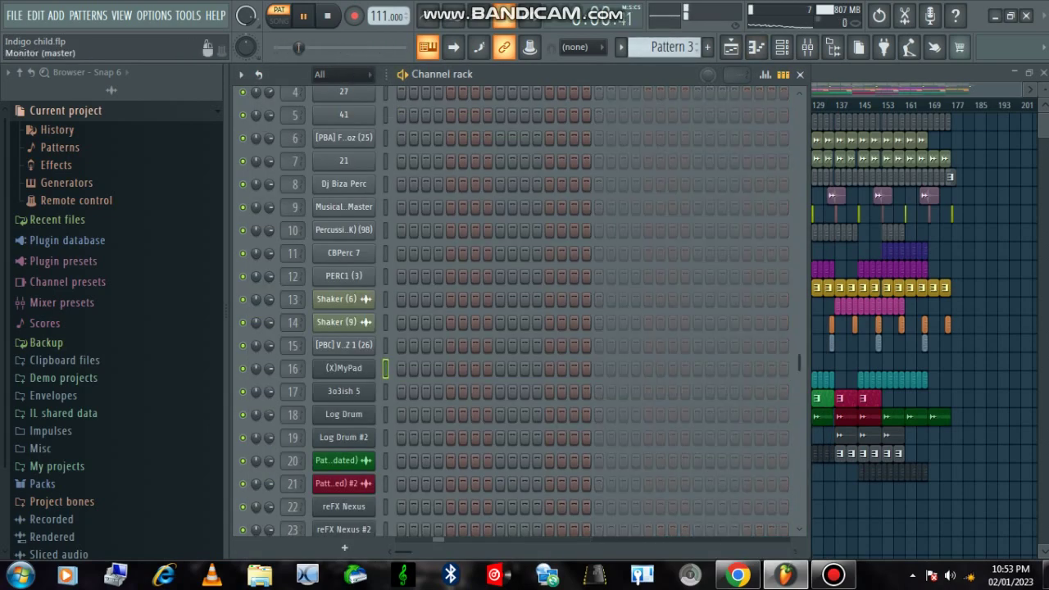
Step: Advance to Pattern 4 and view the preset used by the first reFX Nexus channel
{"action": "scroll", "coordinate": [667, 47], "scroll_direction": "down", "scroll_amount": 1}
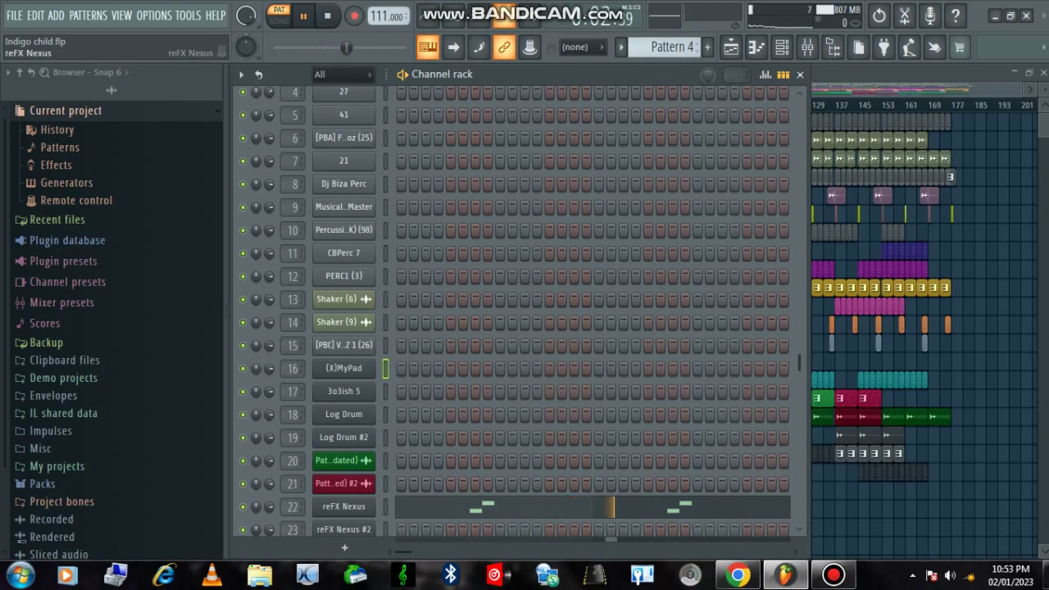
{"action": "left_click", "coordinate": [343, 505]}
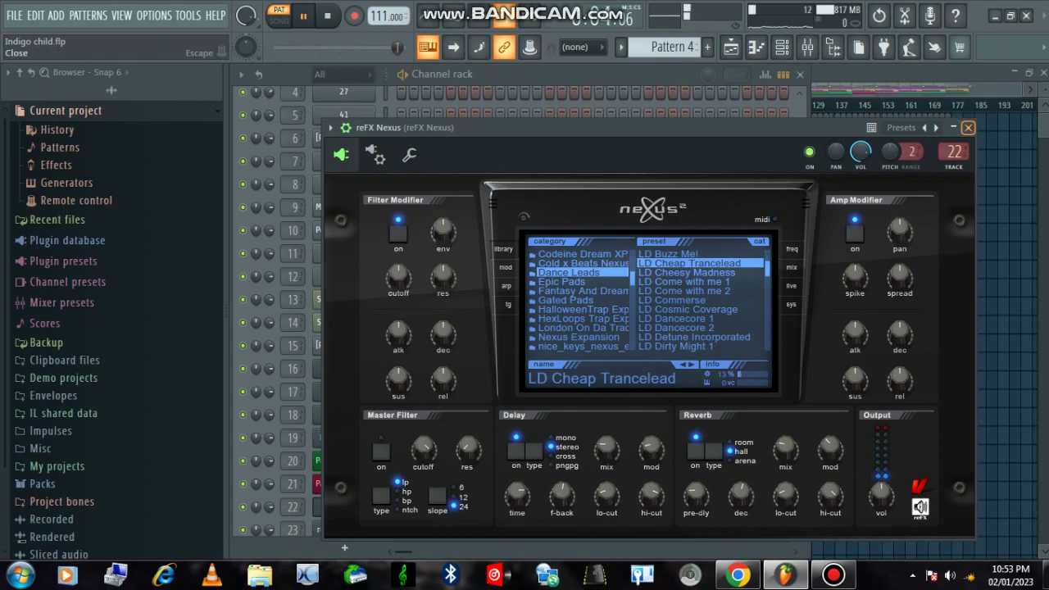
{"action": "left_click", "coordinate": [968, 128]}
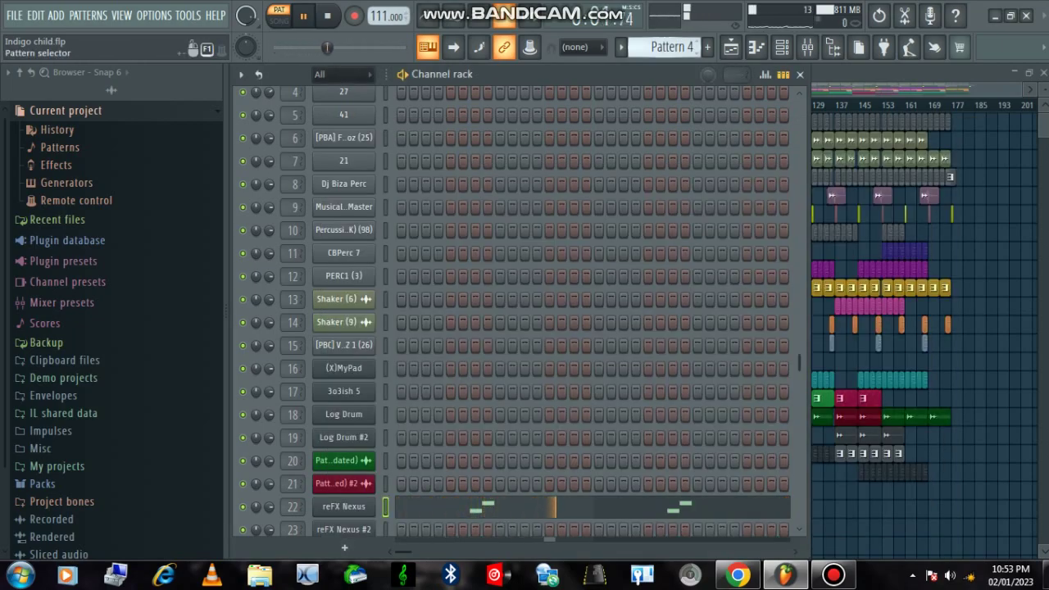
Step: Select Pattern 5 and view the preset used by the reFX Nexus #2 channel
{"action": "scroll", "coordinate": [671, 48], "scroll_direction": "down", "scroll_amount": 1}
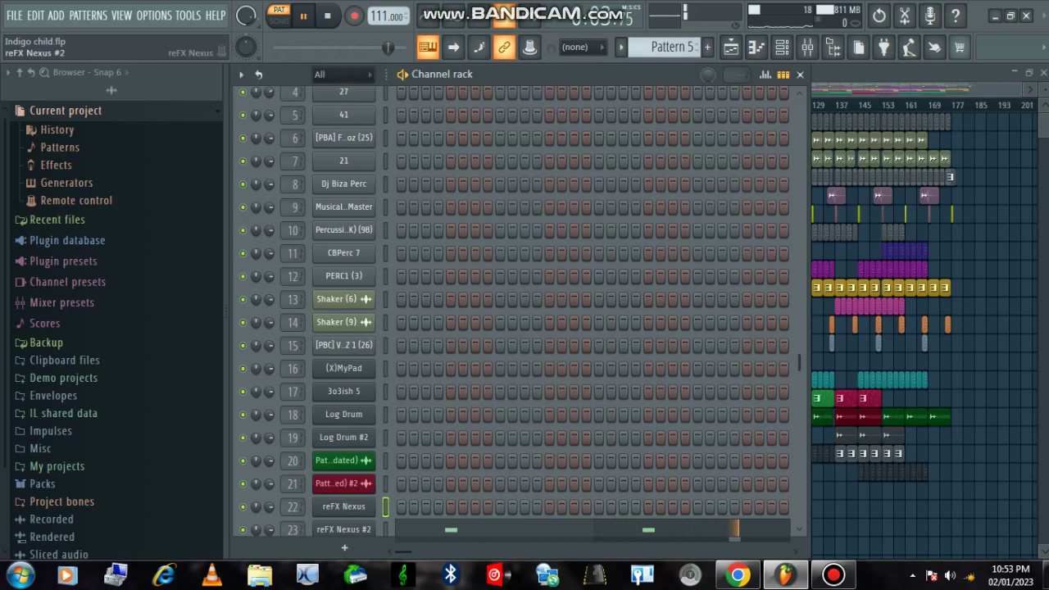
{"action": "left_click", "coordinate": [343, 529]}
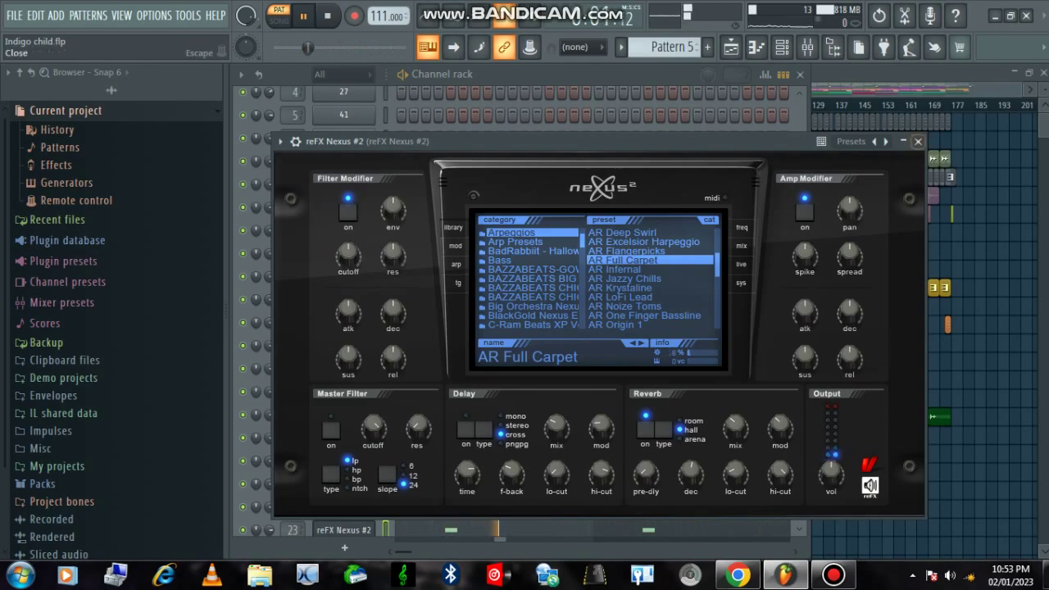
{"action": "left_click", "coordinate": [917, 142]}
Step: Select Pattern 6 and view the preset used by the reFX Nexus #3 channel
{"action": "scroll", "coordinate": [594, 328], "scroll_direction": "down", "scroll_amount": 3}
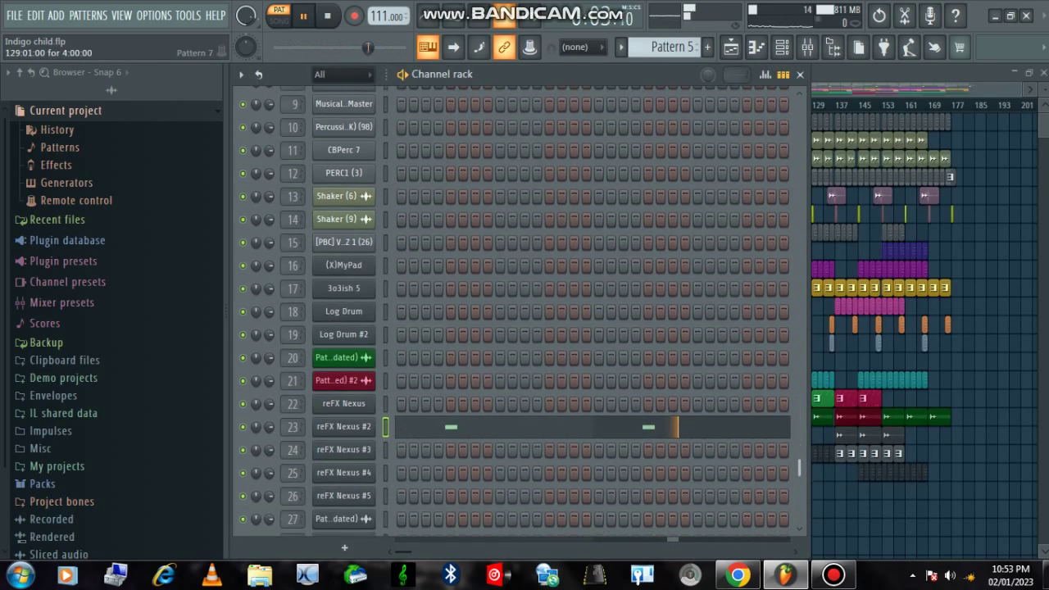
{"action": "scroll", "coordinate": [665, 47], "scroll_direction": "down", "scroll_amount": 1}
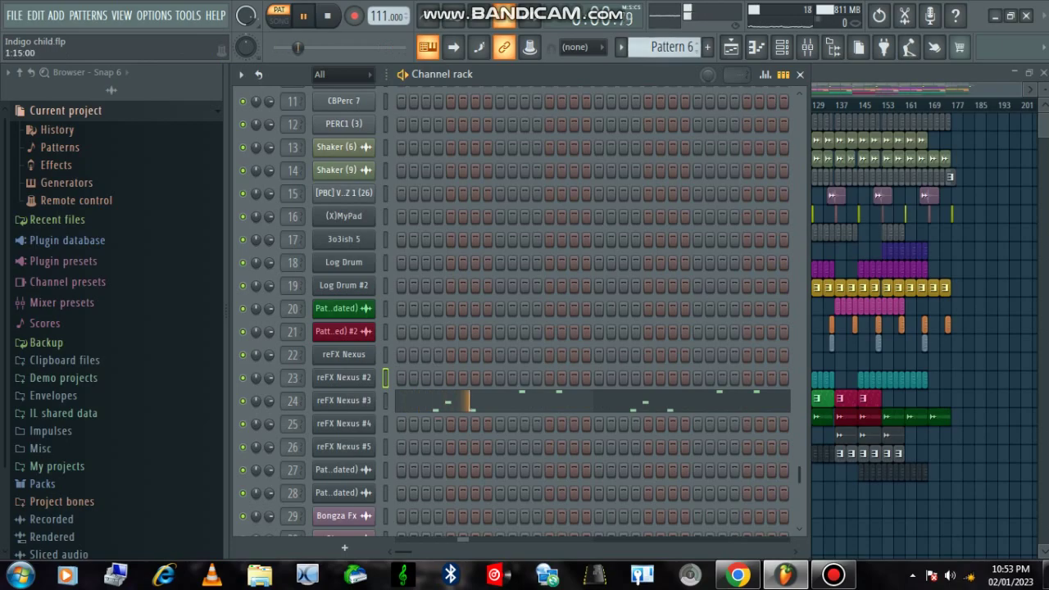
{"action": "left_click", "coordinate": [343, 401]}
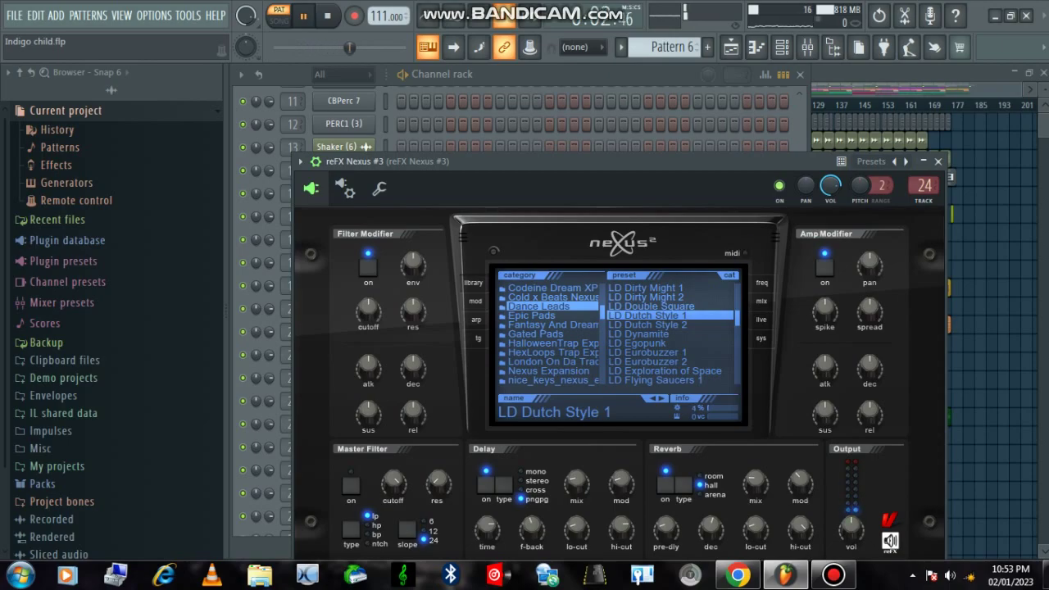
{"action": "left_click", "coordinate": [938, 162]}
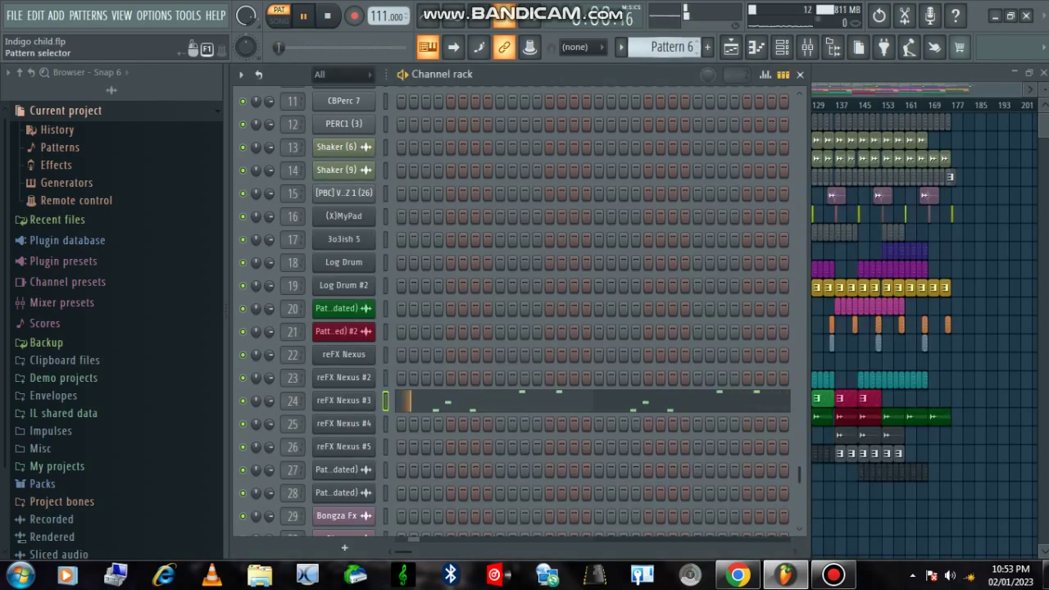
Step: Select Pattern 7 and look through its percussion channels in the Channel rack while it plays
{"action": "scroll", "coordinate": [672, 48], "scroll_direction": "down", "scroll_amount": 1}
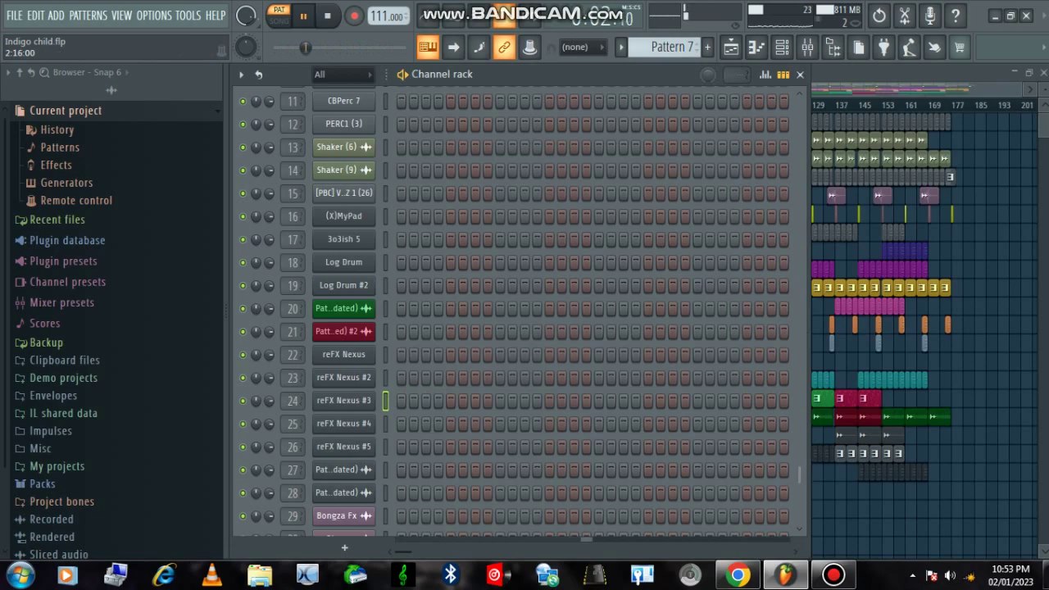
{"action": "scroll", "coordinate": [511, 311], "scroll_direction": "up", "scroll_amount": 5}
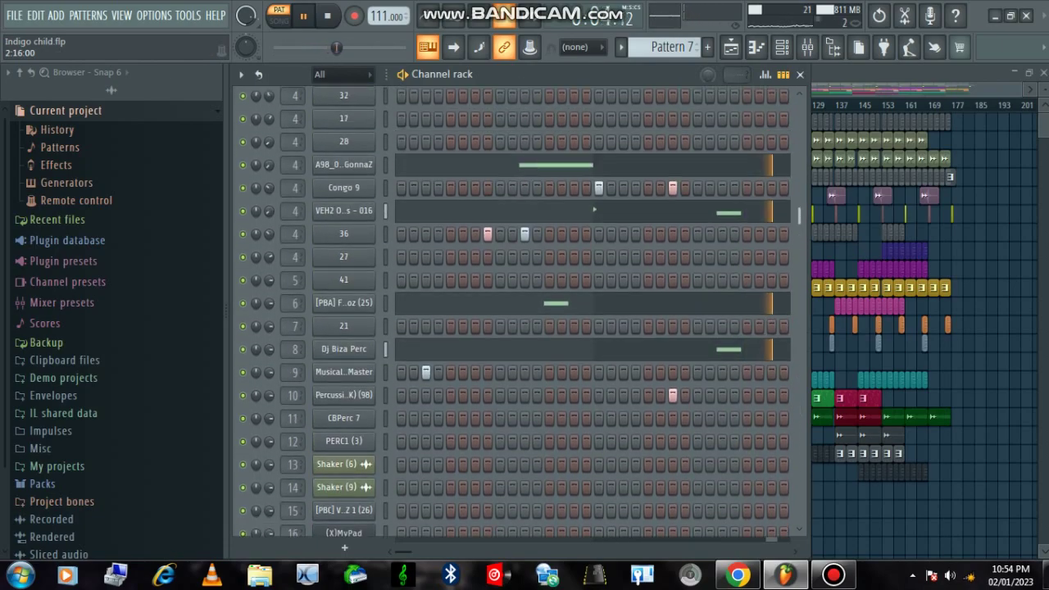
{"action": "scroll", "coordinate": [385, 431], "scroll_direction": "down", "scroll_amount": 5}
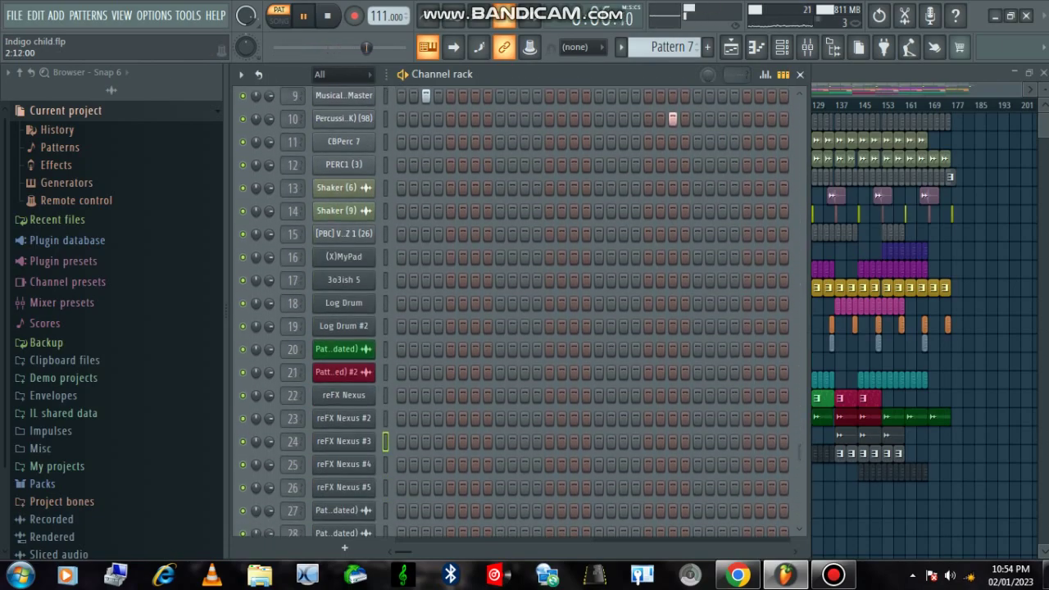
Step: Select Pattern 8 and view the Fruity DX10 settings of the Log Drum channel
{"action": "scroll", "coordinate": [672, 47], "scroll_direction": "down", "scroll_amount": 1}
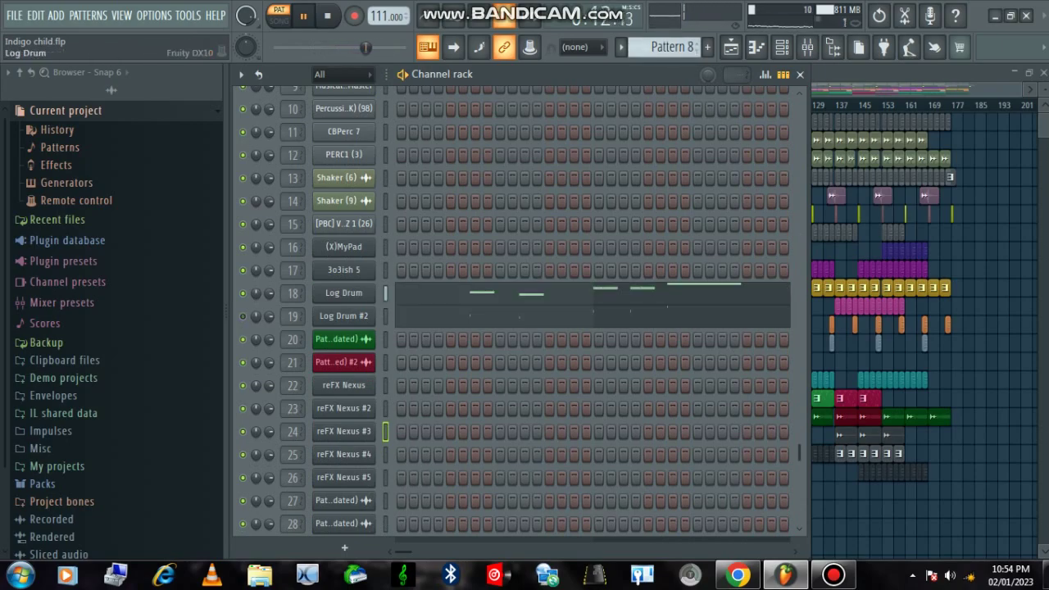
{"action": "left_click", "coordinate": [343, 294]}
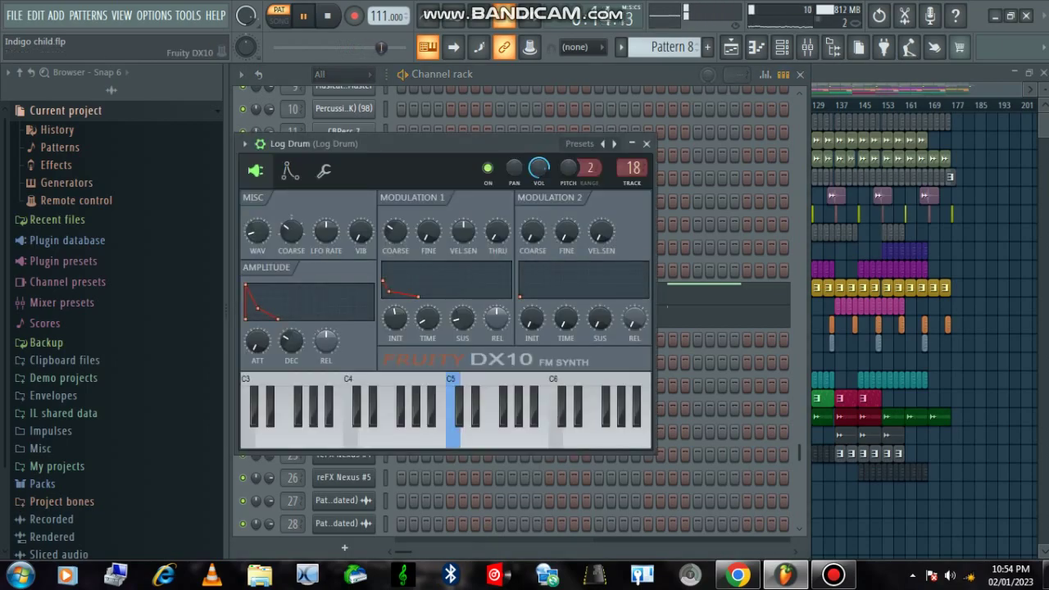
{"action": "left_click", "coordinate": [646, 144]}
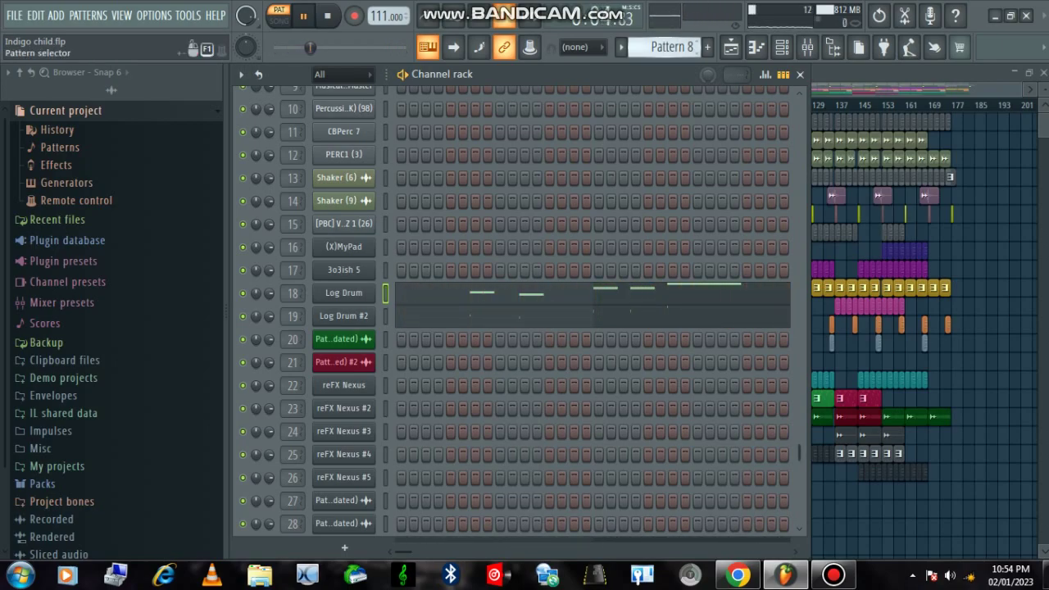
Step: Step through Pattern 9 to Pattern 10 and view the synth settings of the 3o3ish 5 channel
{"action": "left_click", "coordinate": [697, 48]}
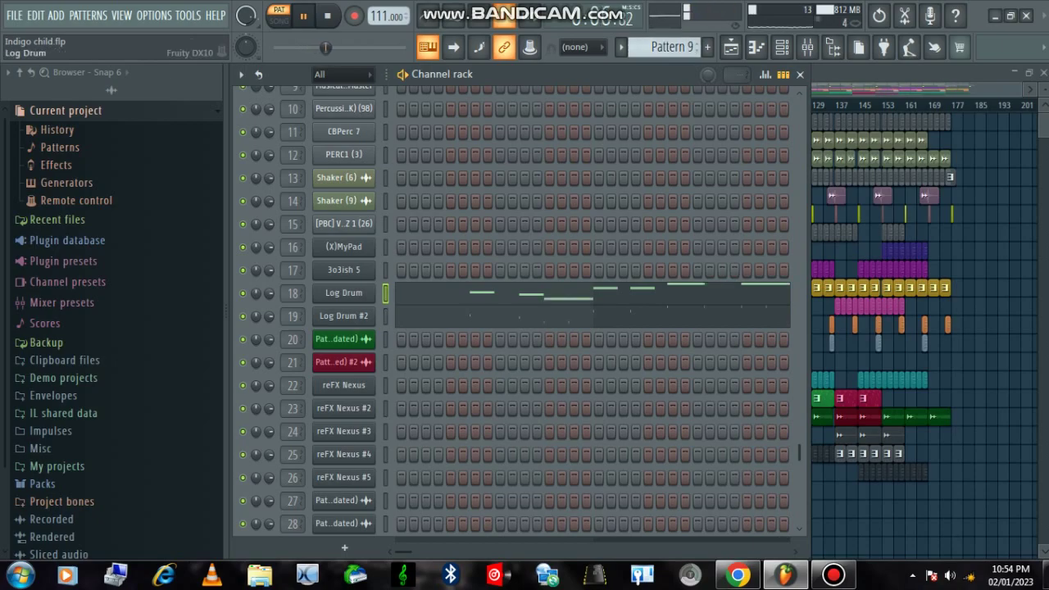
{"action": "left_click", "coordinate": [697, 47]}
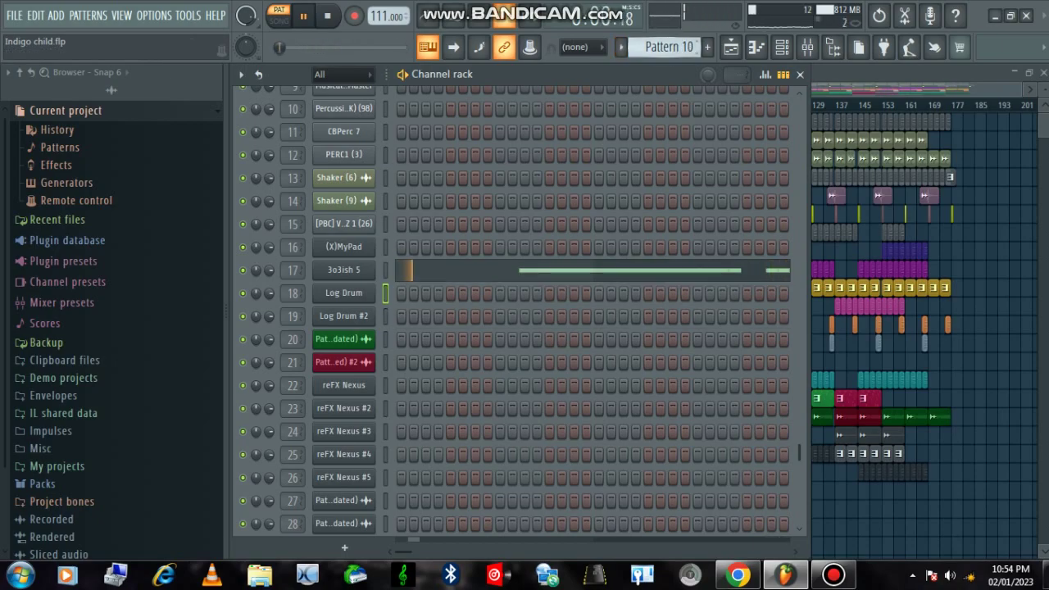
{"action": "left_click", "coordinate": [343, 270]}
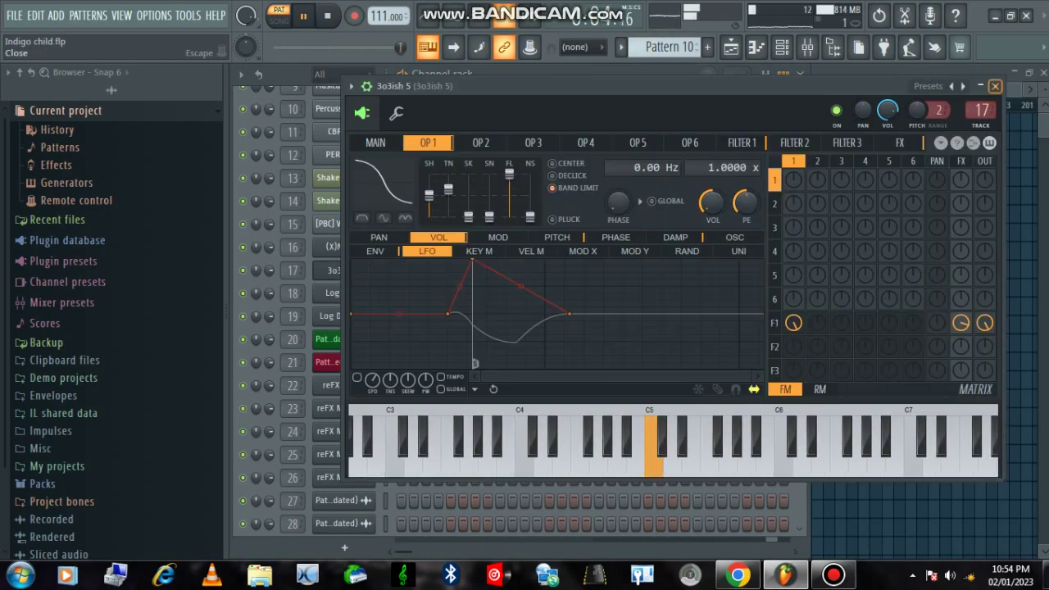
{"action": "left_click", "coordinate": [995, 86]}
Step: Select Pattern 11, view the sampler settings of the [PBC] VOXZ 1 (26) channel, and move on to Pattern 12
{"action": "scroll", "coordinate": [668, 47], "scroll_direction": "down", "scroll_amount": 1}
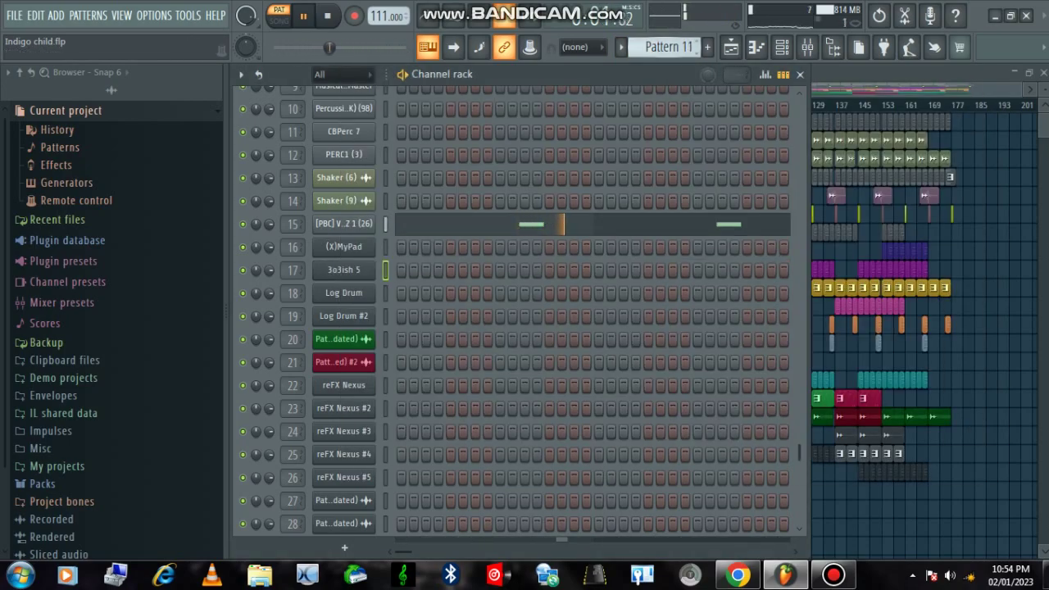
{"action": "left_click", "coordinate": [343, 223]}
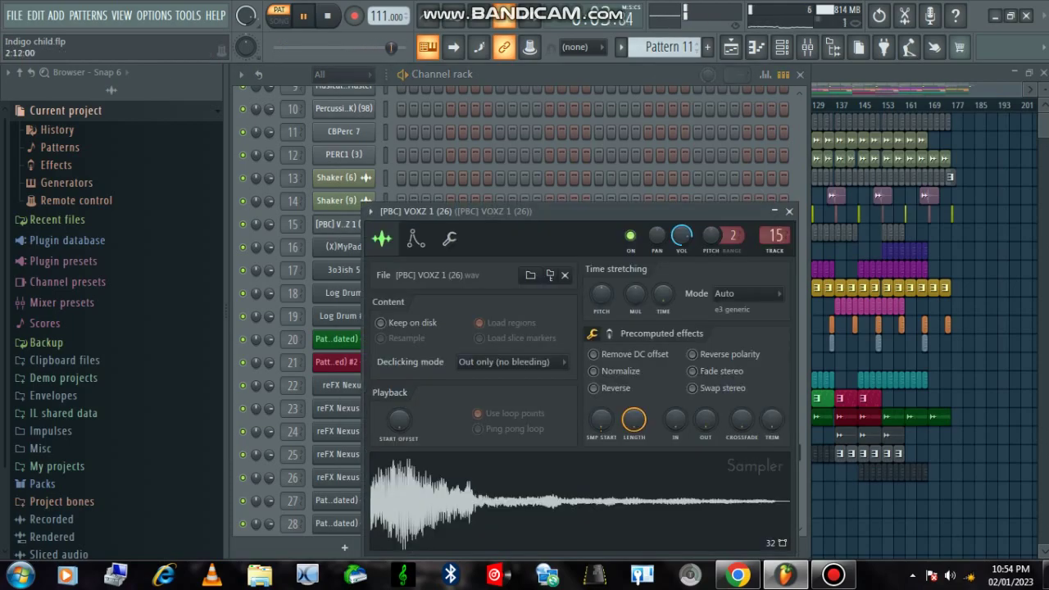
{"action": "scroll", "coordinate": [668, 46], "scroll_direction": "down", "scroll_amount": 1}
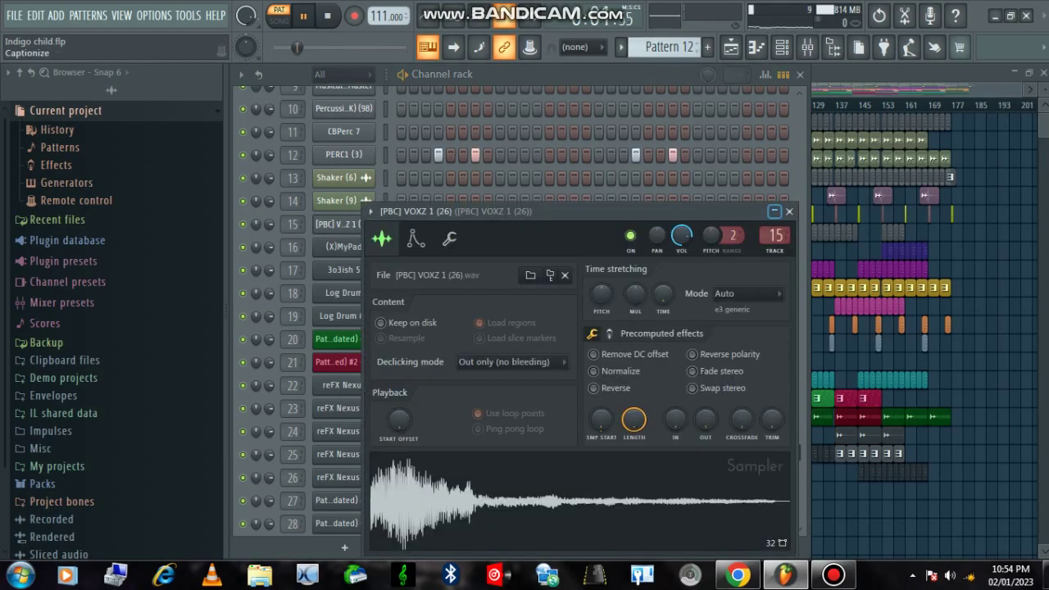
{"action": "left_click", "coordinate": [789, 211]}
Step: Select Pattern 13 and view the preset used by the reFX Nexus #4 channel
{"action": "scroll", "coordinate": [668, 46], "scroll_direction": "down", "scroll_amount": 1}
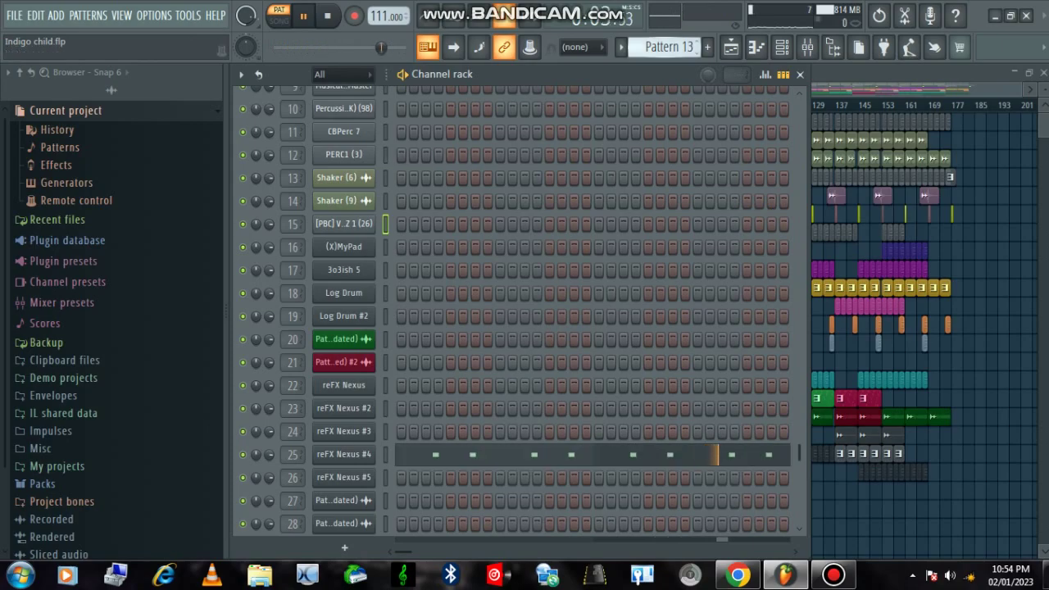
{"action": "left_click", "coordinate": [343, 454]}
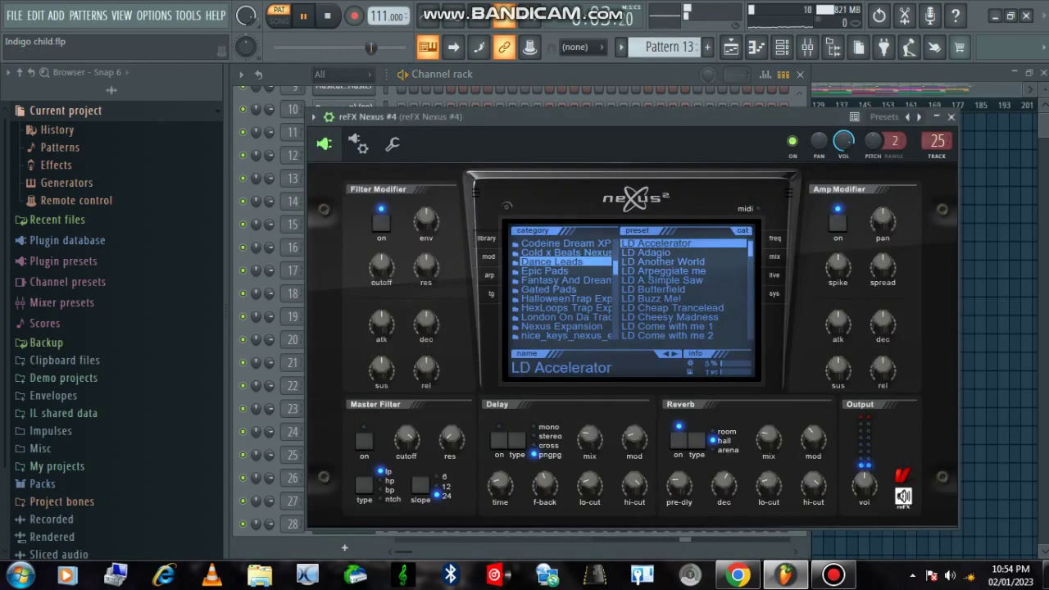
{"action": "left_click", "coordinate": [950, 118]}
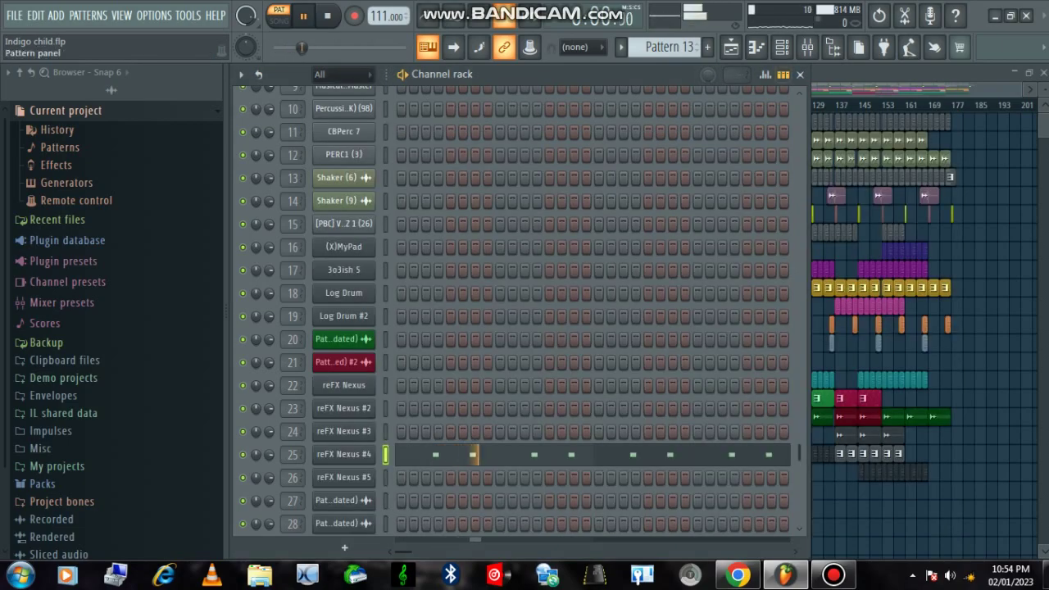
Step: Step past Pattern 14 to Pattern 15 and check the reFX Nexus #4 preset it uses
{"action": "scroll", "coordinate": [667, 47], "scroll_direction": "down", "scroll_amount": 1}
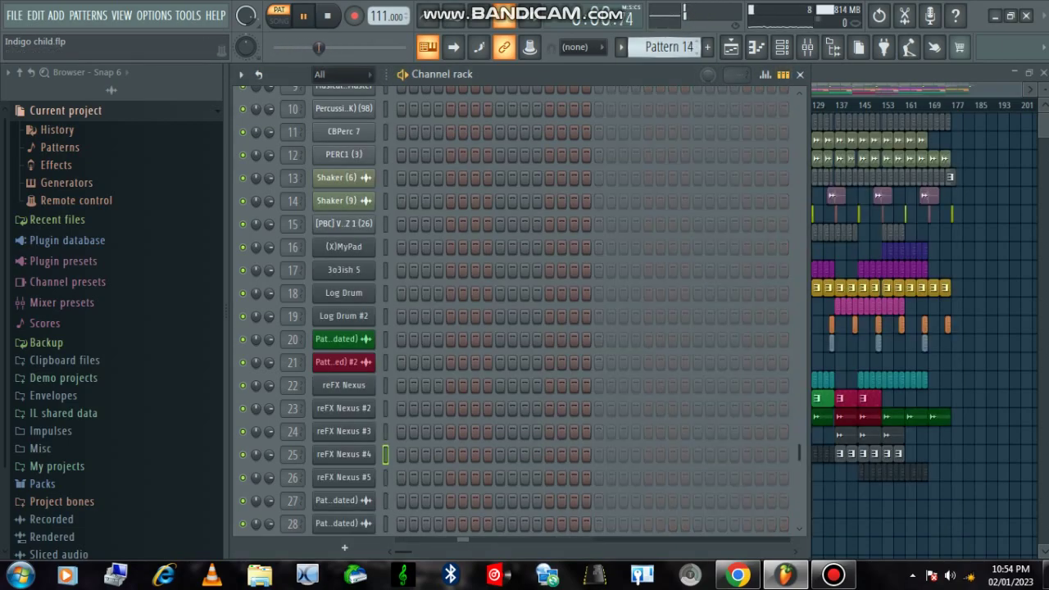
{"action": "scroll", "coordinate": [667, 47], "scroll_direction": "down", "scroll_amount": 1}
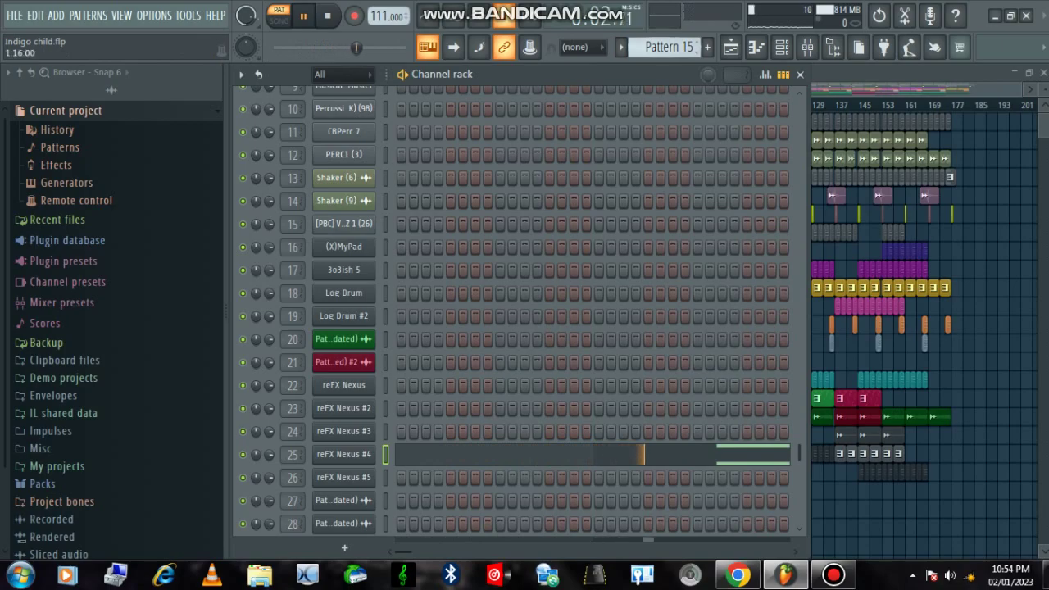
{"action": "left_click", "coordinate": [344, 454]}
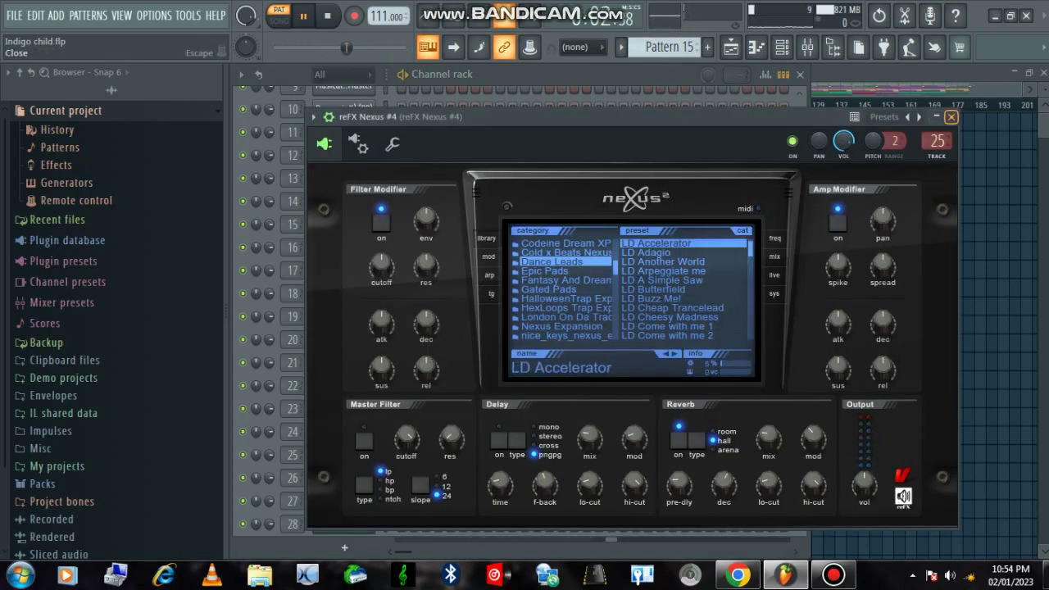
{"action": "left_click", "coordinate": [950, 117]}
Step: Select Pattern 16 and view the preset used by the reFX Nexus #5 channel
{"action": "scroll", "coordinate": [667, 47], "scroll_direction": "down", "scroll_amount": 1}
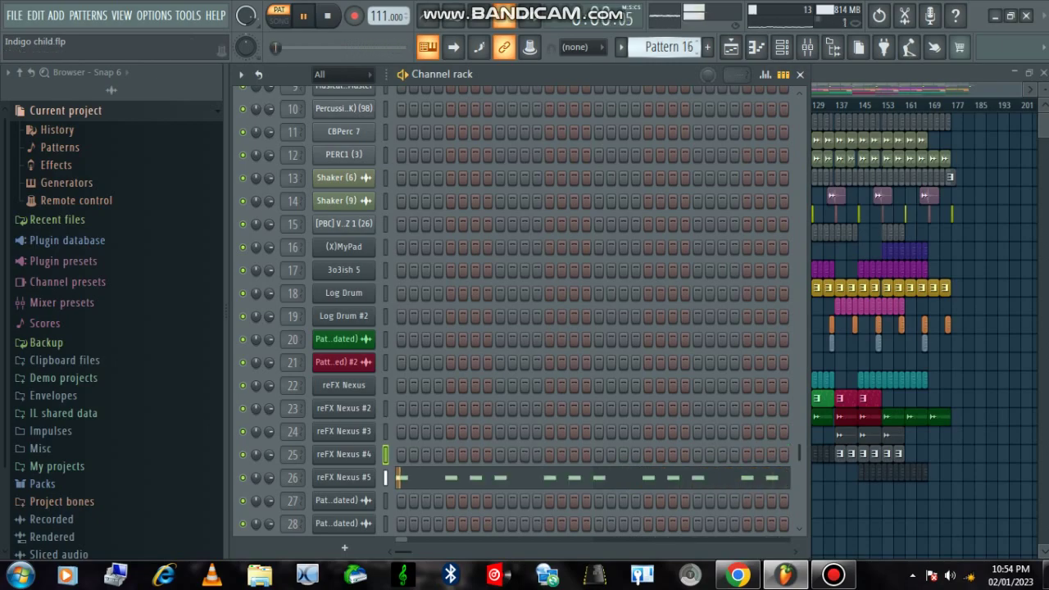
{"action": "left_click", "coordinate": [344, 477]}
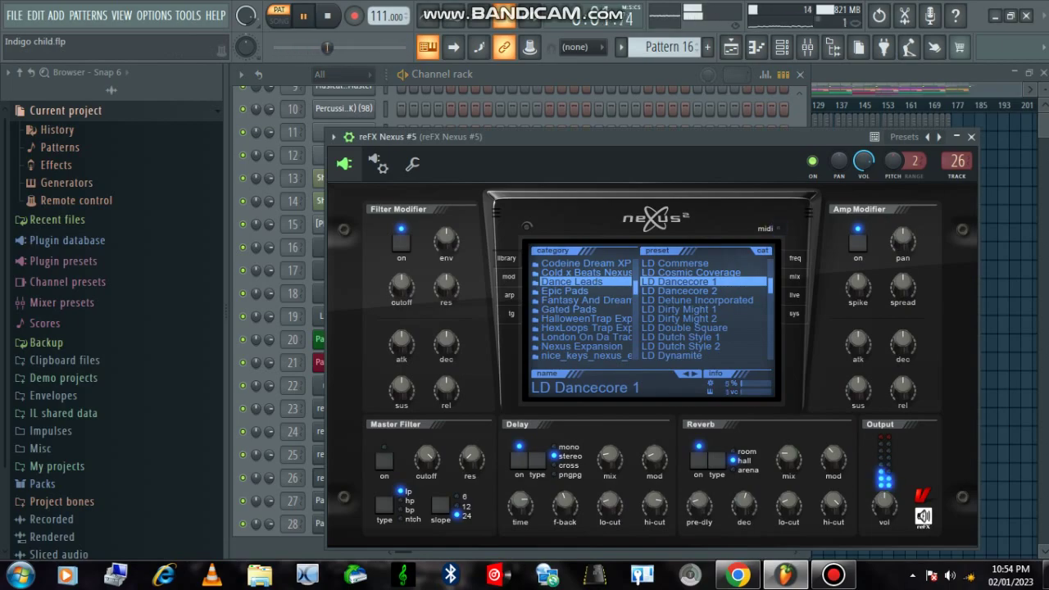
{"action": "left_click", "coordinate": [971, 136]}
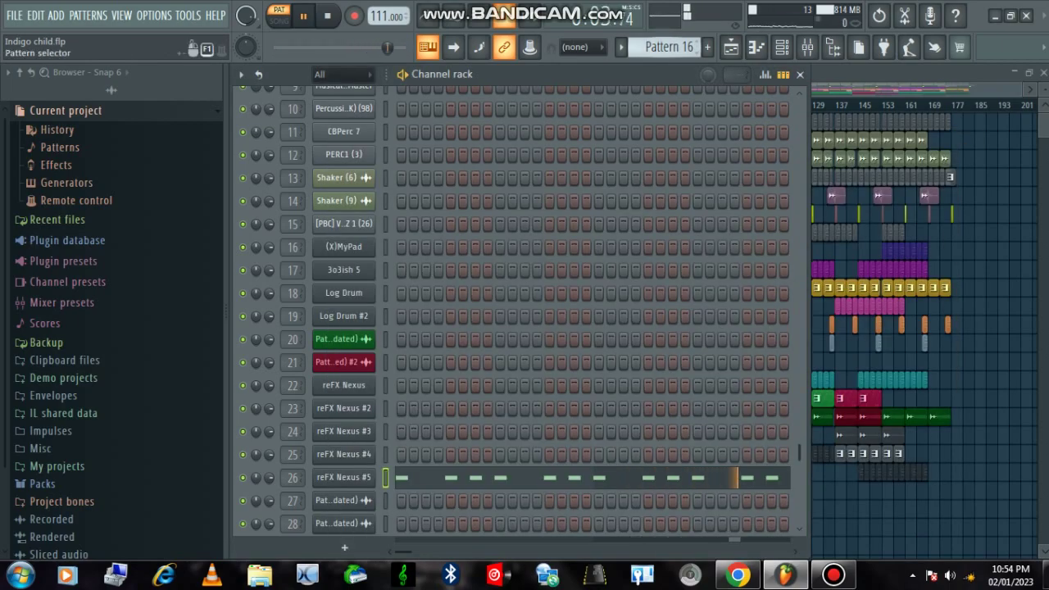
Step: Go through the remaining patterns, return to Pattern 7, and play the full song in the Playlist
{"action": "scroll", "coordinate": [668, 48], "scroll_direction": "down", "scroll_amount": 1}
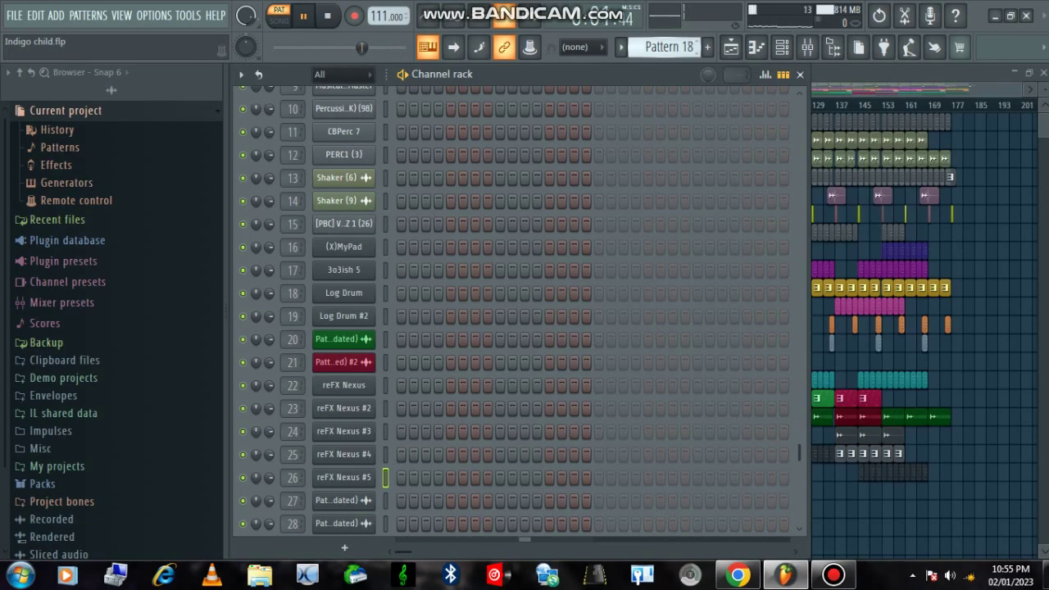
{"action": "scroll", "coordinate": [668, 47], "scroll_direction": "up", "scroll_amount": 12}
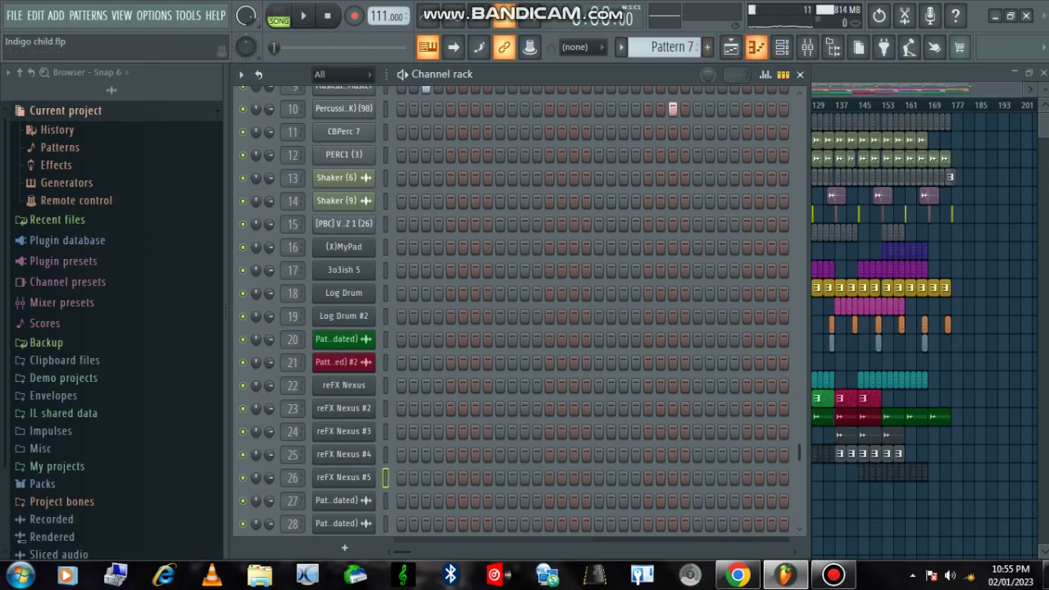
{"action": "left_click", "coordinate": [730, 47]}
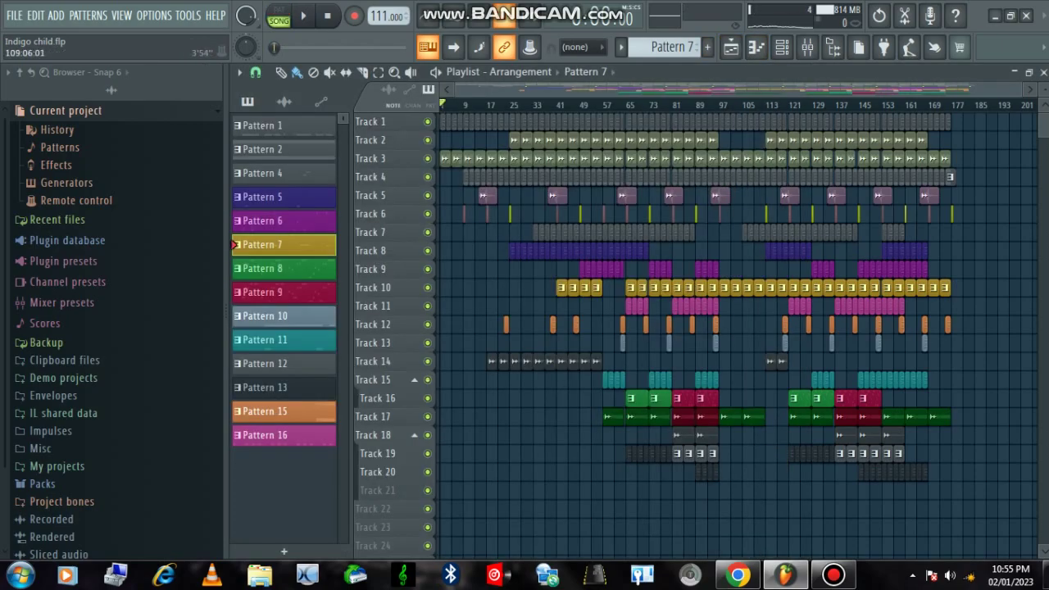
{"action": "key", "text": "space"}
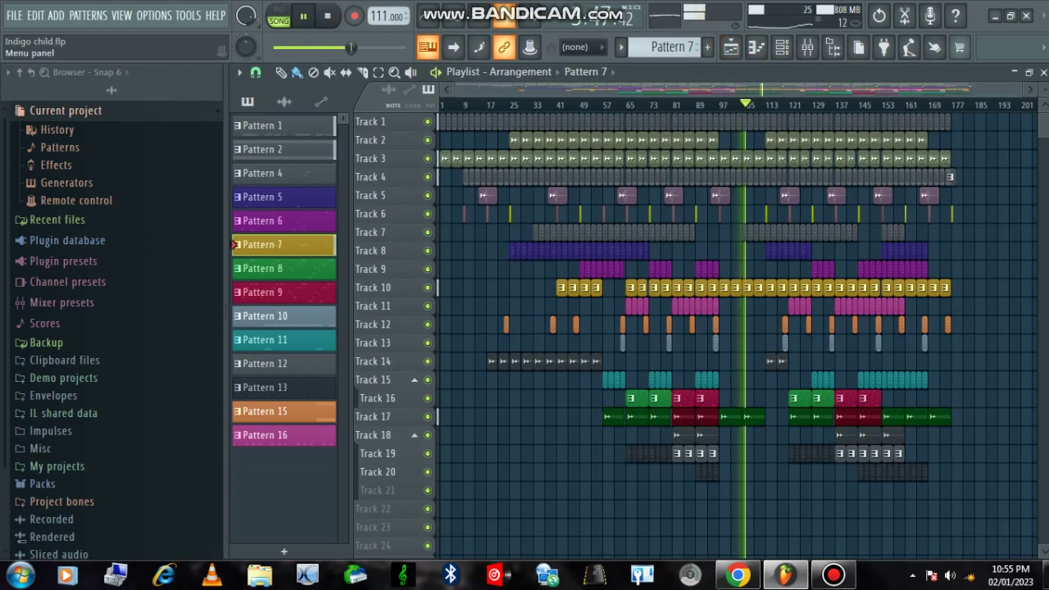
Step: Run the macro that switches smart disable for all plugins and set the CPU load history's refresh rate to Fast
{"action": "left_click", "coordinate": [187, 15]}
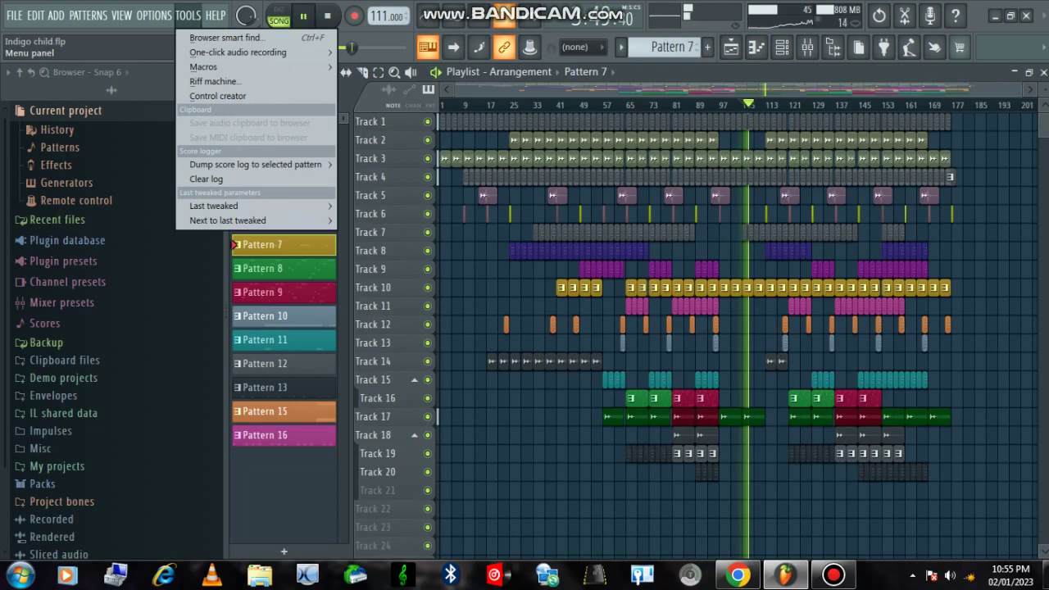
{"action": "mouse_move", "coordinate": [204, 66]}
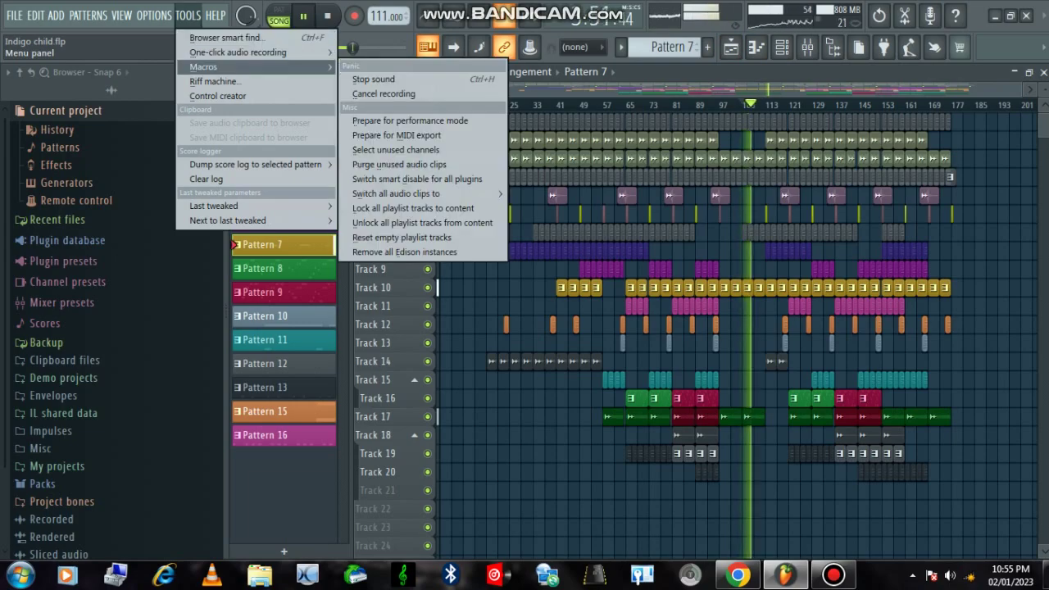
{"action": "left_click", "coordinate": [417, 179]}
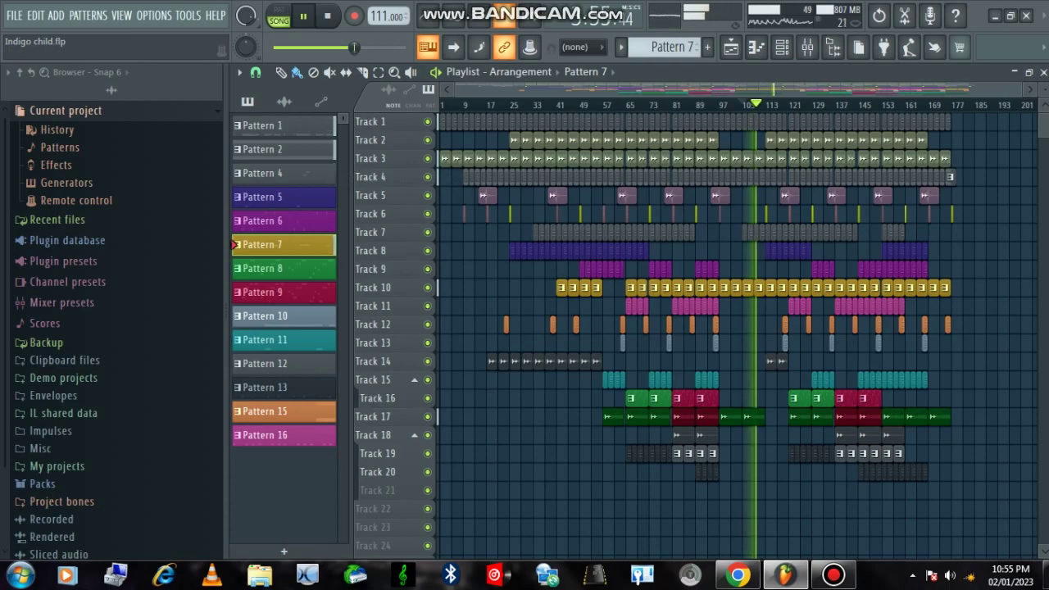
{"action": "right_click", "coordinate": [787, 23]}
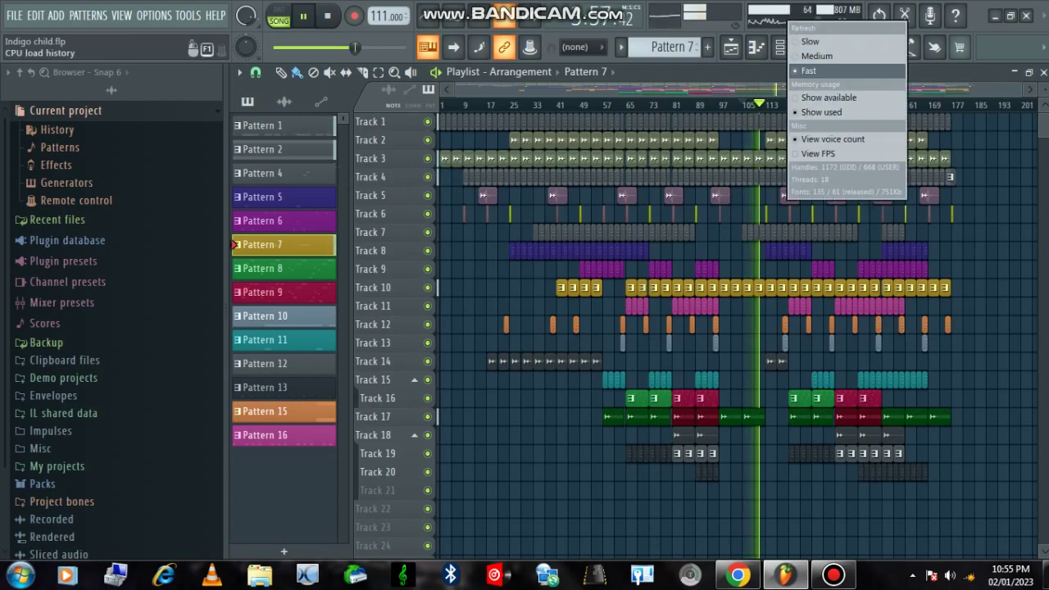
{"action": "left_click", "coordinate": [809, 71]}
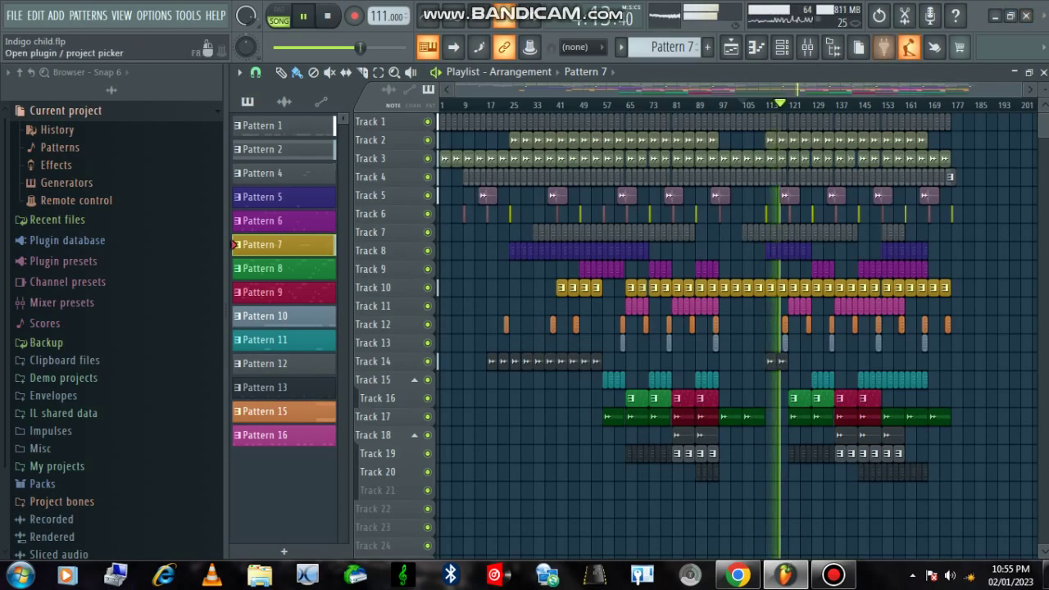
Step: Add a Fruity Soft Clipper to Slot 1 of the Master mixer track and return to the Playlist
{"action": "left_click", "coordinate": [807, 47]}
{"action": "left_click", "coordinate": [283, 164]}
{"action": "left_click", "coordinate": [890, 119]}
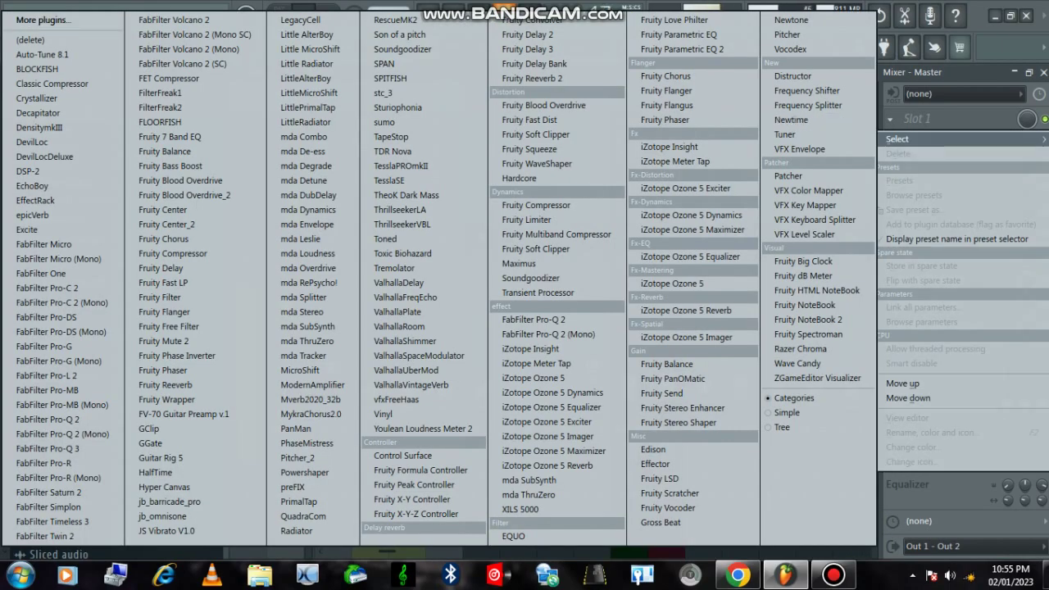
{"action": "left_click", "coordinate": [534, 249]}
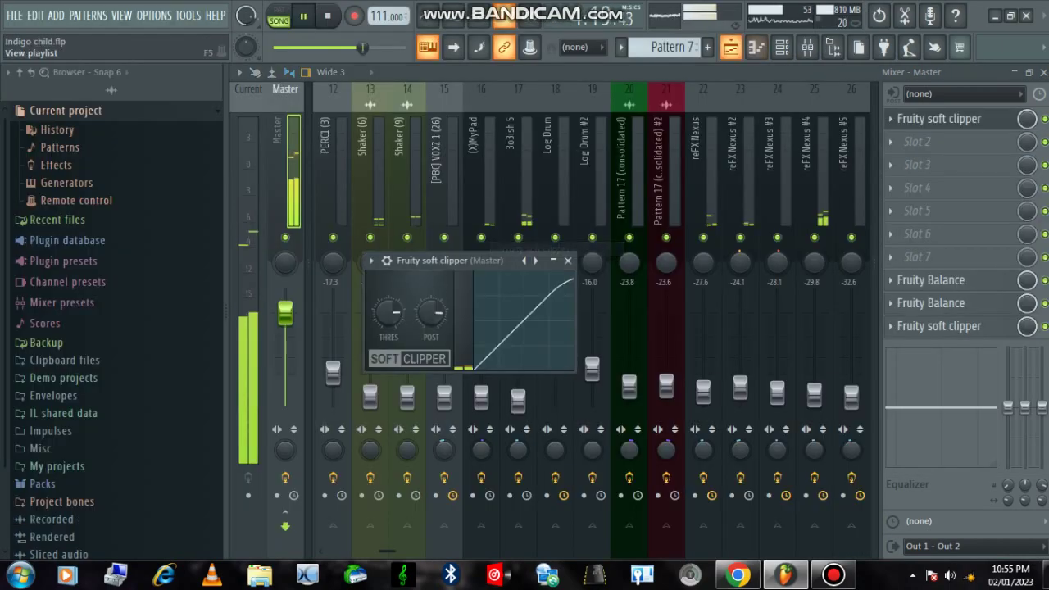
{"action": "left_click", "coordinate": [730, 47]}
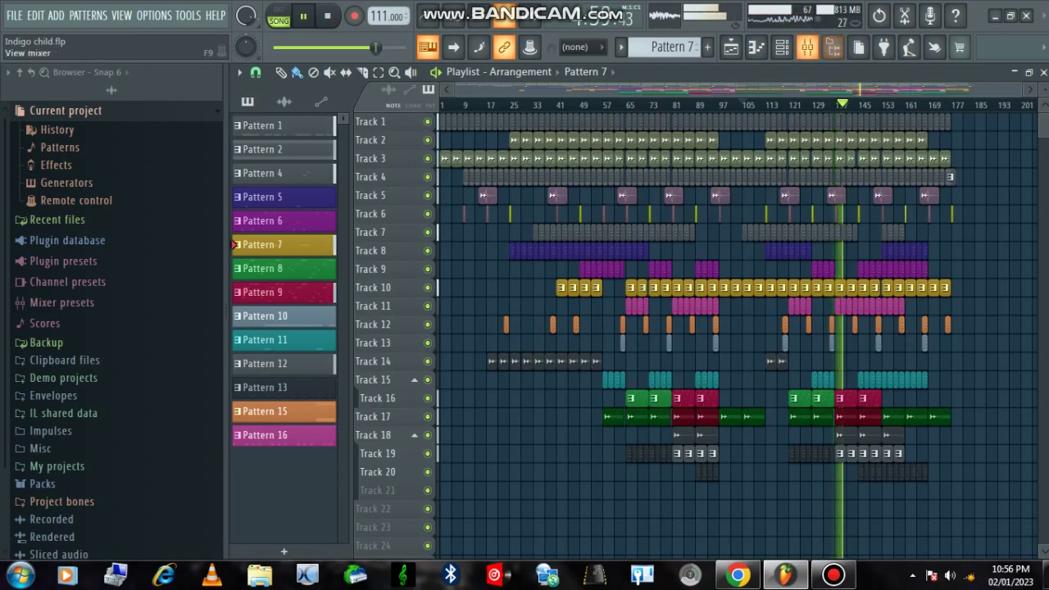
Step: Review the threshold and post gain of the Fruity soft clipper in the Master track's first slot, returning to the Playlist
{"action": "left_click", "coordinate": [807, 46]}
{"action": "left_click", "coordinate": [938, 118]}
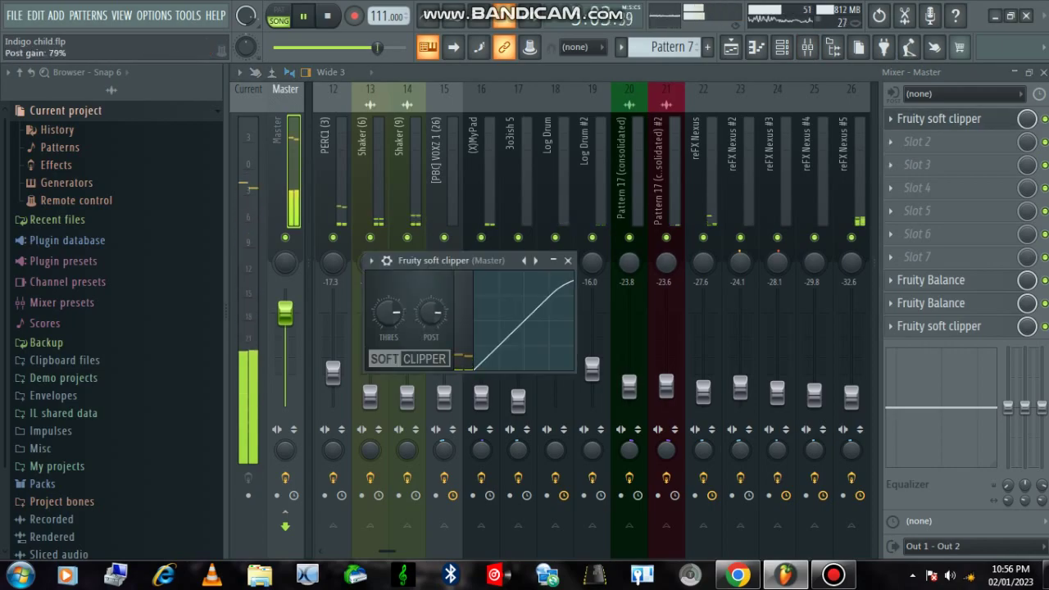
{"action": "left_click", "coordinate": [756, 47]}
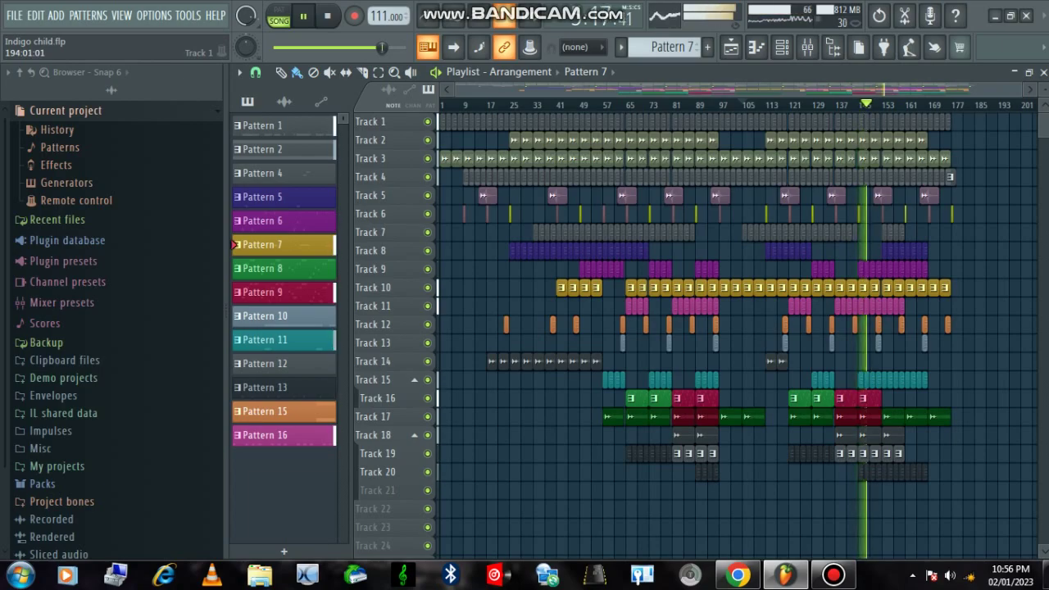
Step: Run the macro that selects unused channels and the one that switches smart disable for all plugins
{"action": "left_click", "coordinate": [154, 15]}
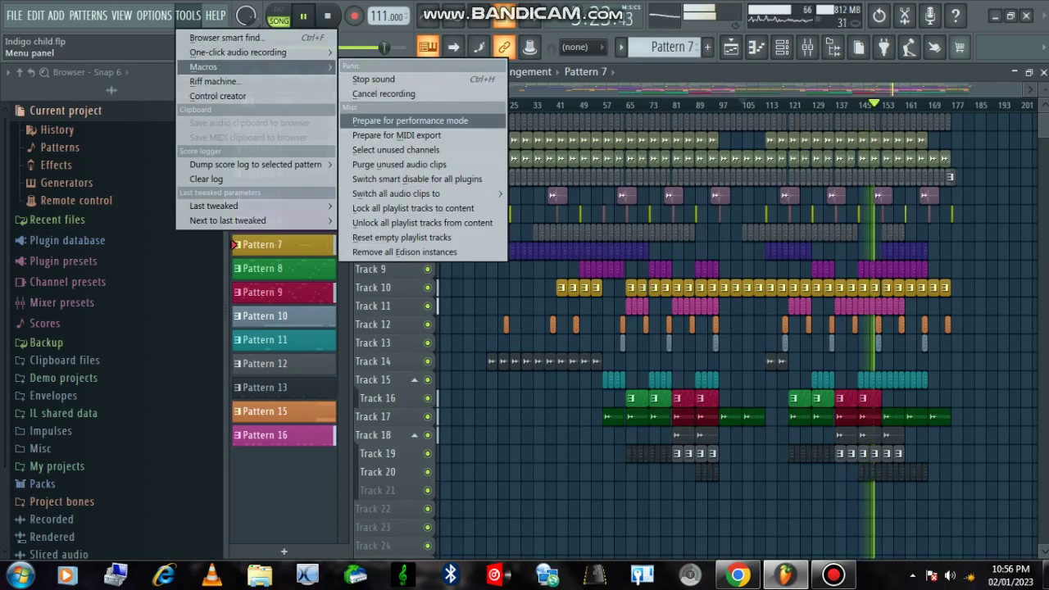
{"action": "left_click", "coordinate": [396, 150]}
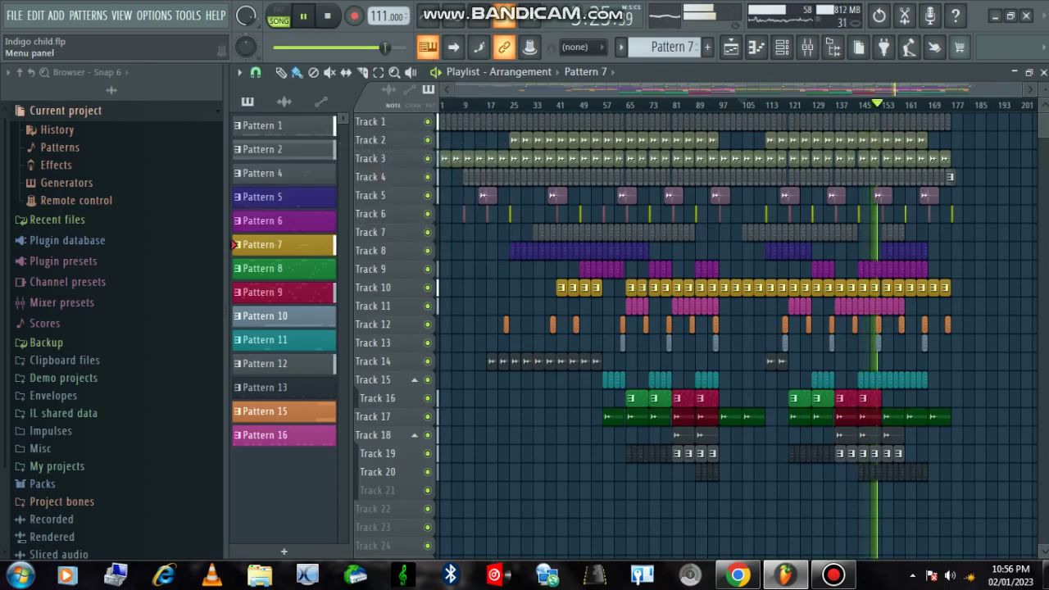
{"action": "left_click", "coordinate": [188, 14]}
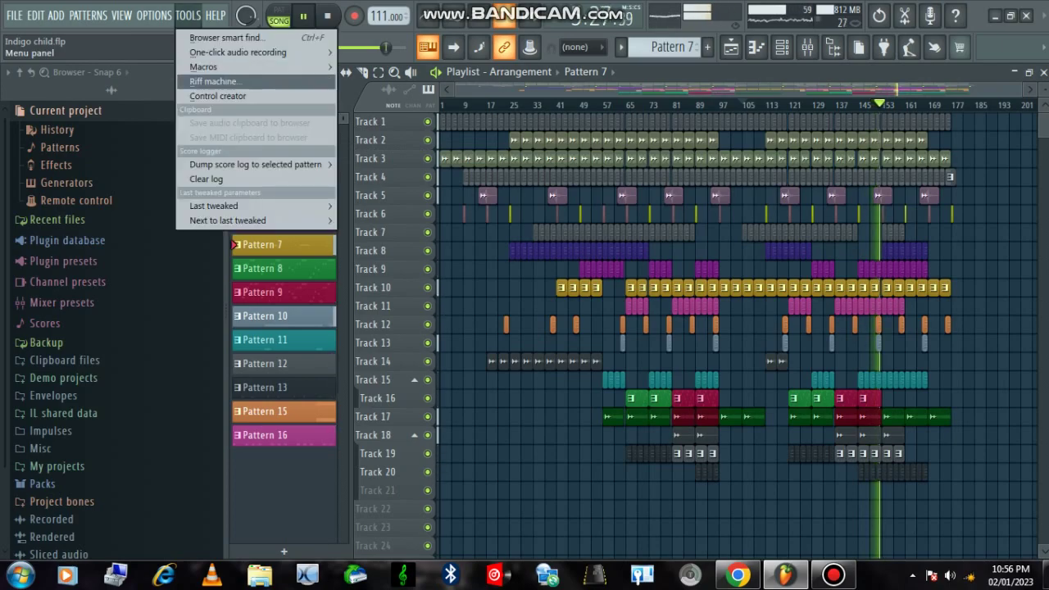
{"action": "mouse_move", "coordinate": [237, 51]}
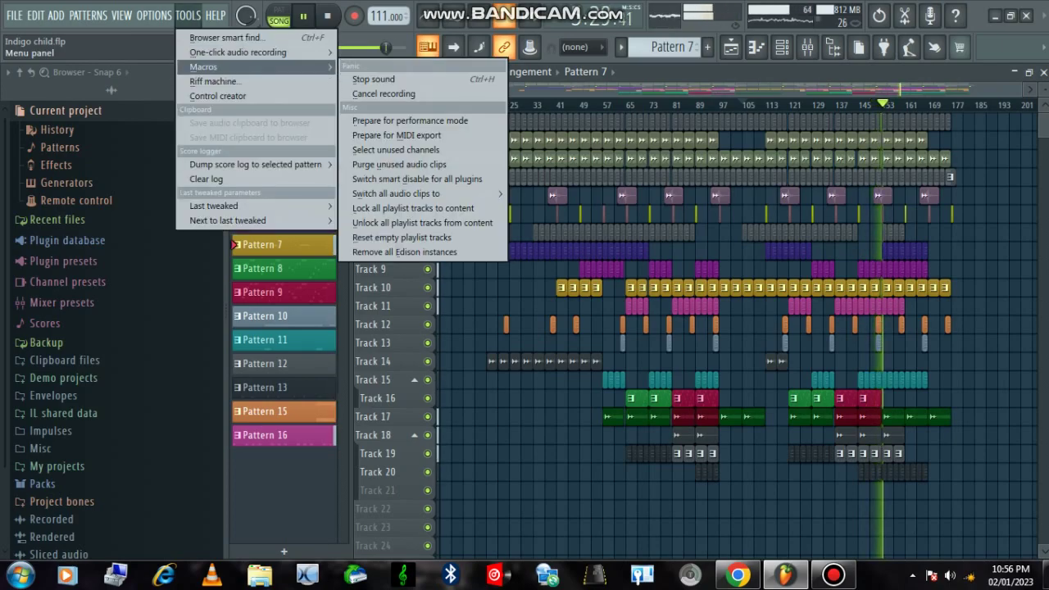
{"action": "left_click", "coordinate": [417, 179]}
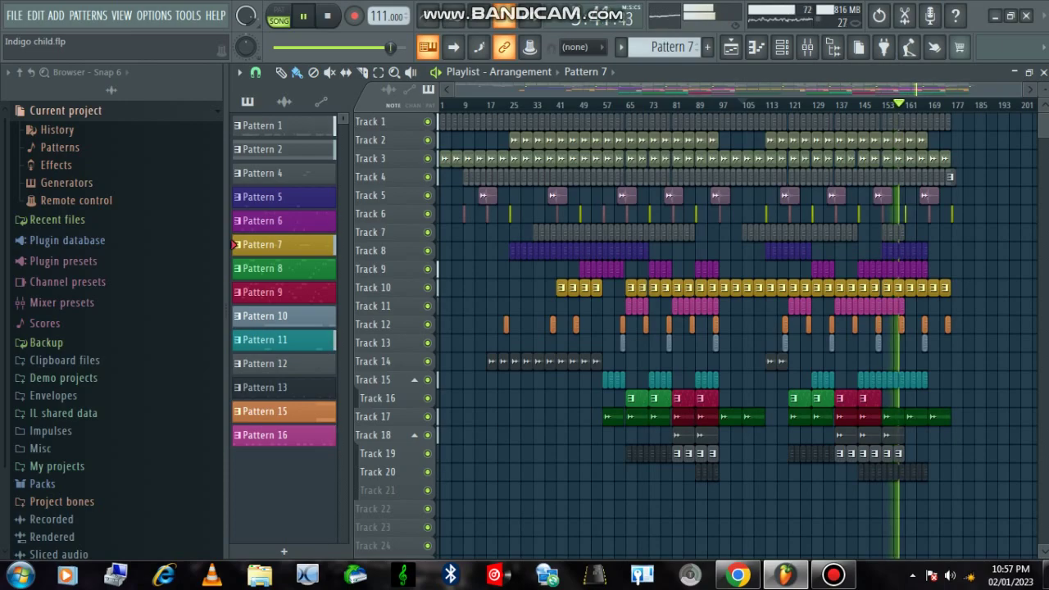
Step: Set the volume of the Master track's upper Fruity Balance to 4.0 dB and return to the Playlist
{"action": "key", "text": "F9"}
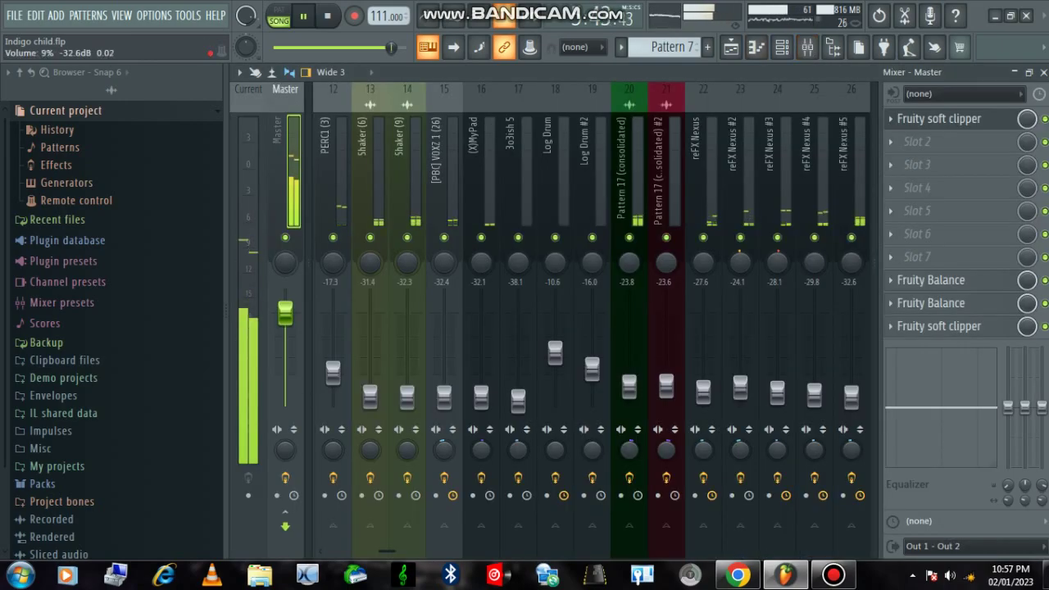
{"action": "left_click", "coordinate": [930, 279]}
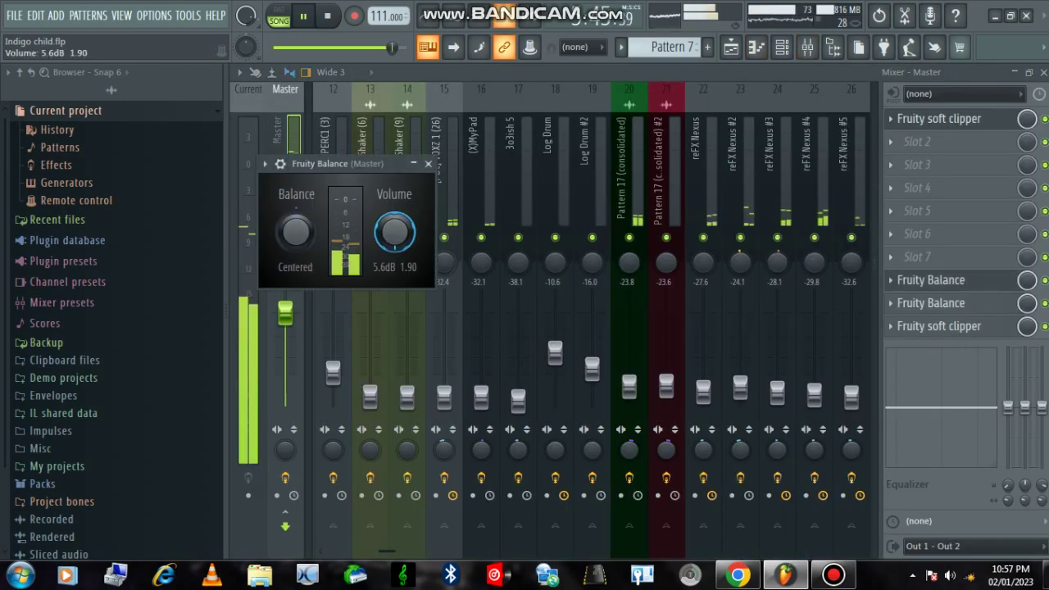
{"action": "left_click_drag", "start_coordinate": [394, 232], "coordinate": [394, 250]}
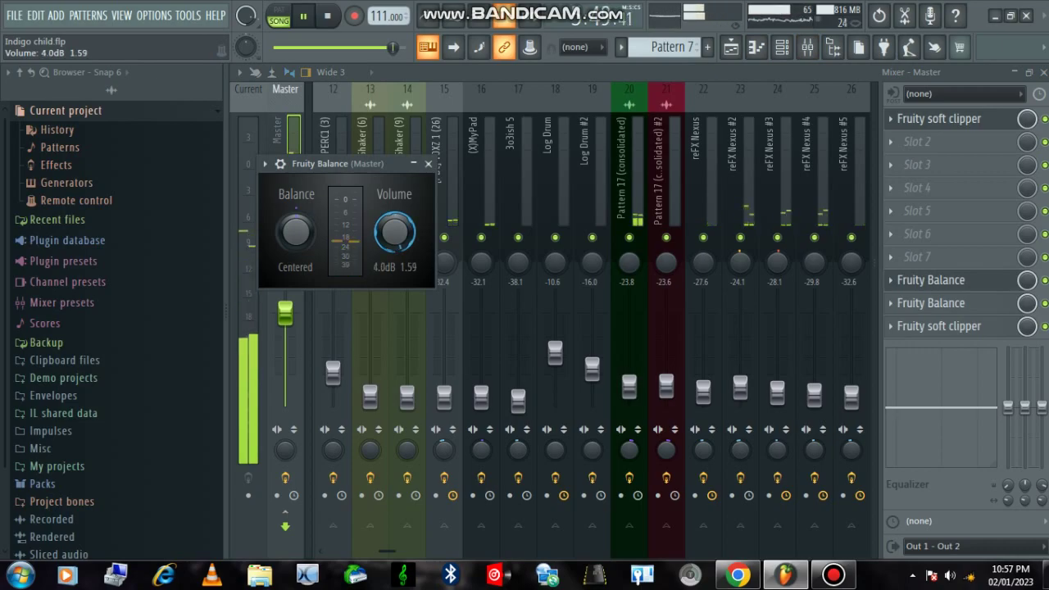
{"action": "key", "text": "F5"}
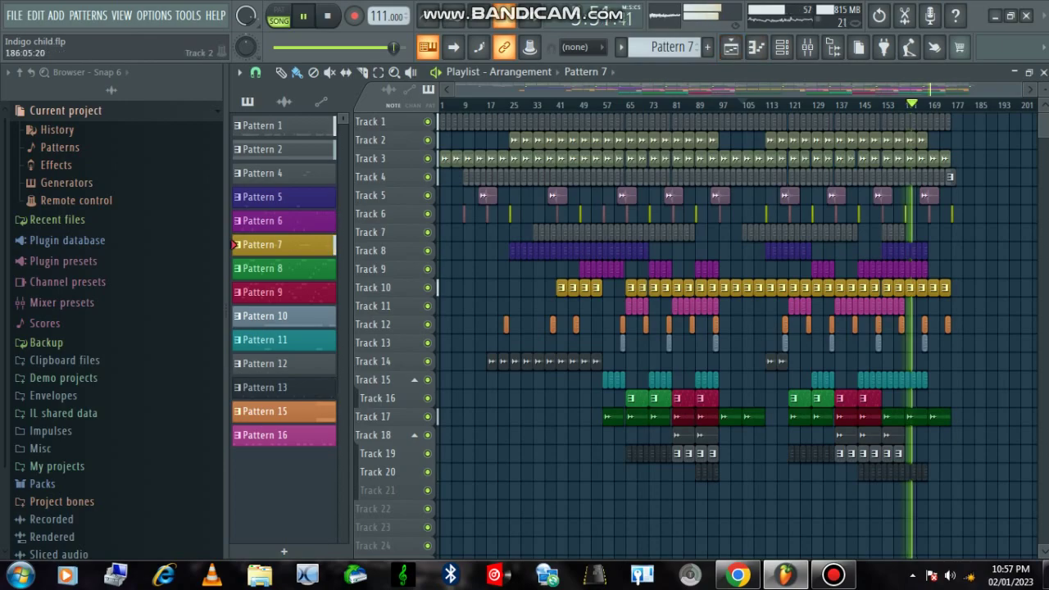